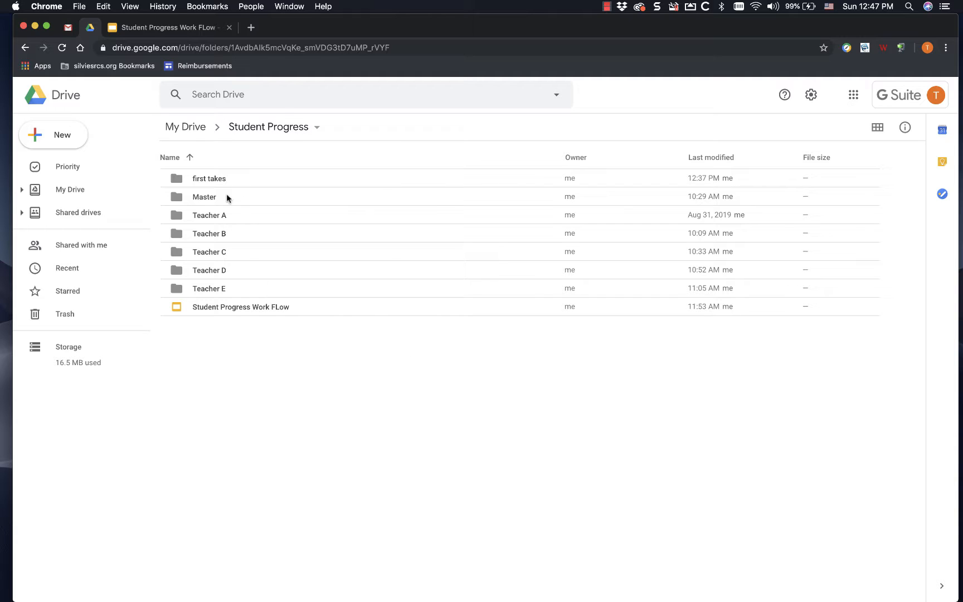
Look over the Master Student Progress form in the Master folder, and close it.
{"action": "double_click", "coordinate": [199, 199]}
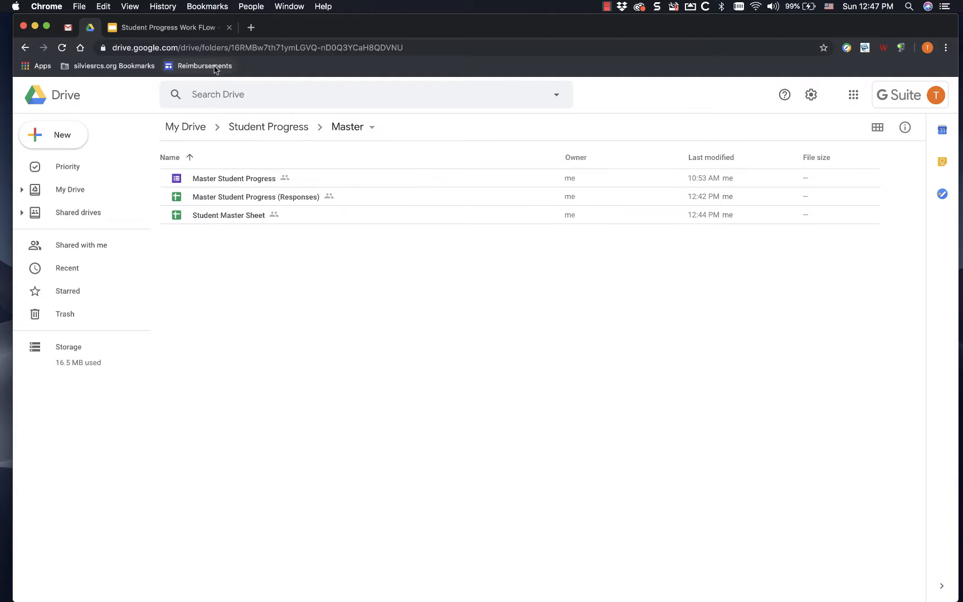
{"action": "double_click", "coordinate": [227, 179]}
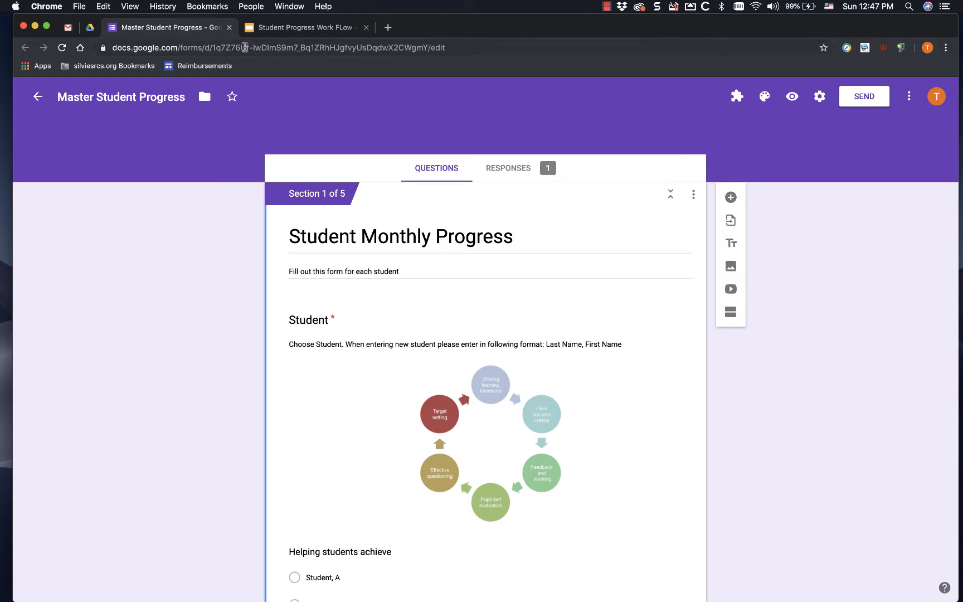
{"action": "left_click", "coordinate": [229, 27]}
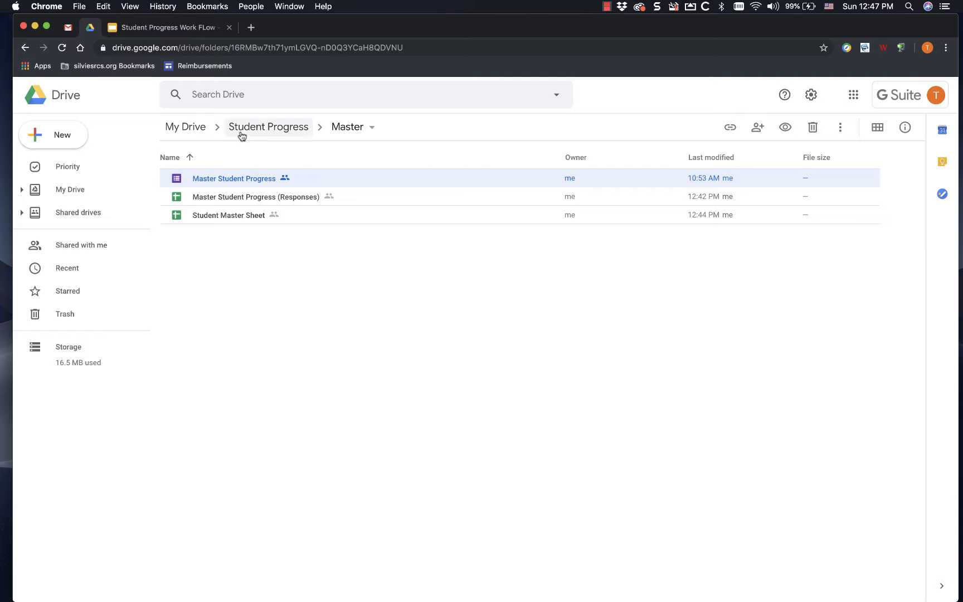
Select Student, A as the student on the summary sheet of Master Student Progress (Responses), and close the spreadsheet.
{"action": "double_click", "coordinate": [245, 197]}
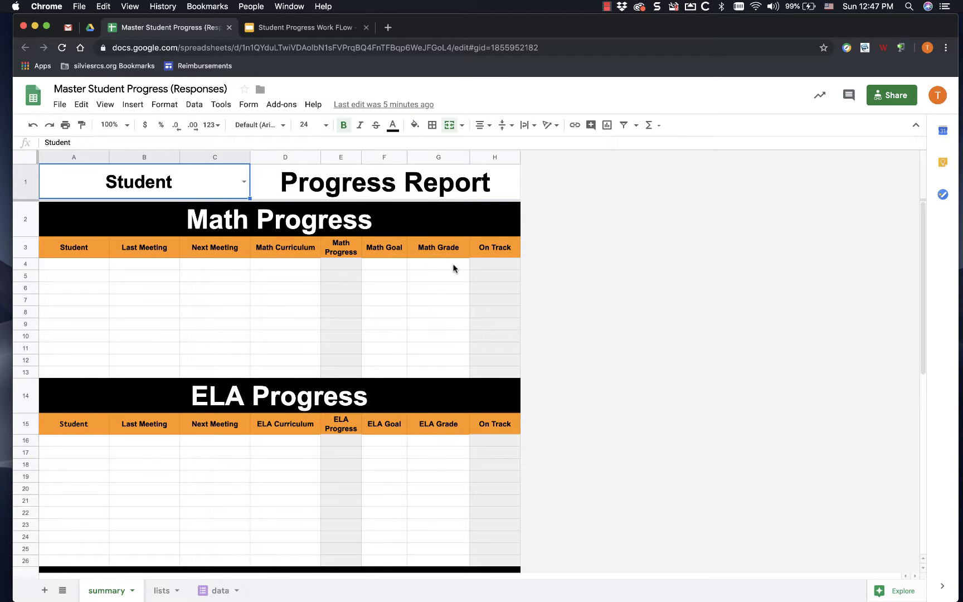
{"action": "left_click", "coordinate": [245, 182]}
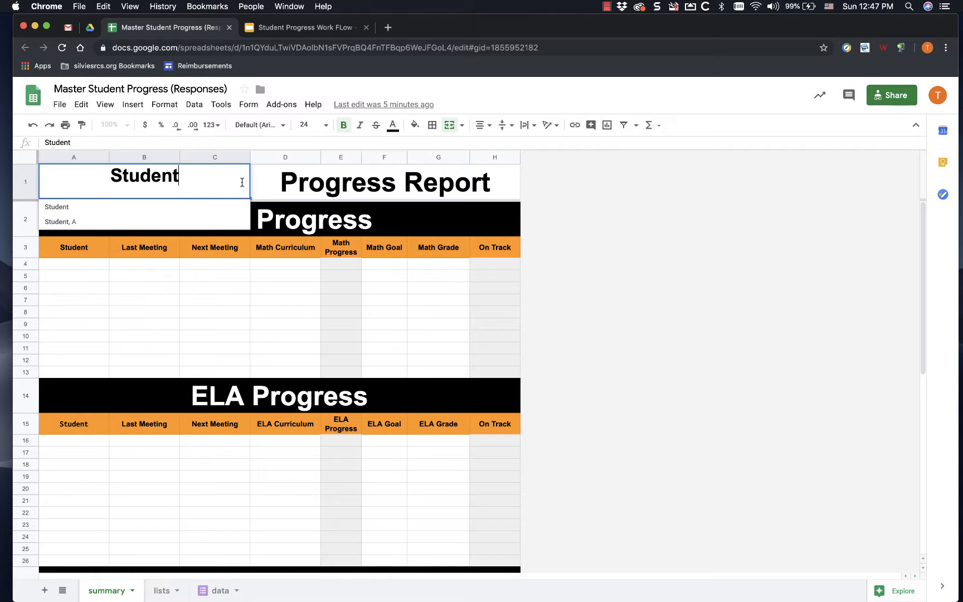
{"action": "left_click", "coordinate": [128, 219]}
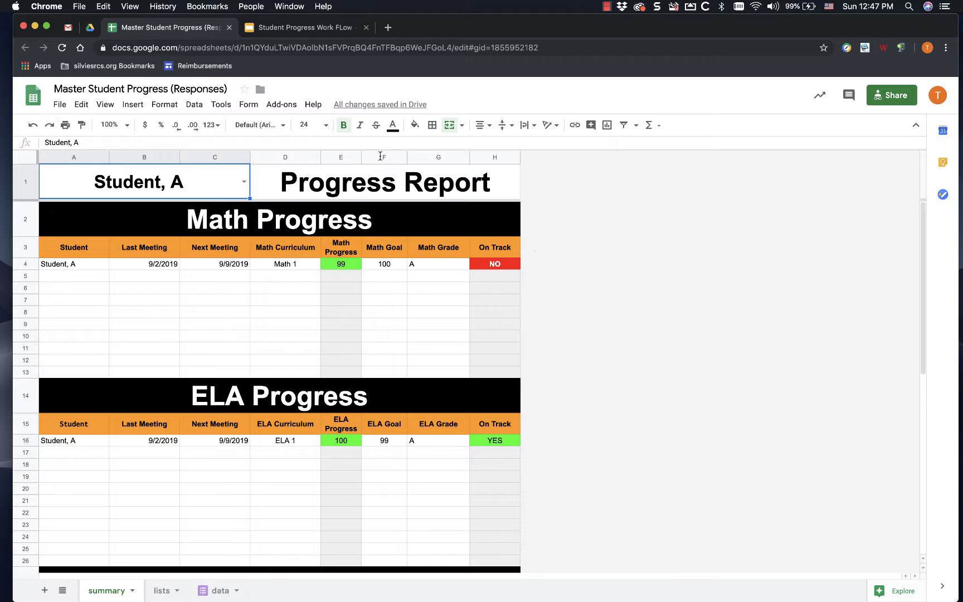
{"action": "left_click", "coordinate": [229, 27]}
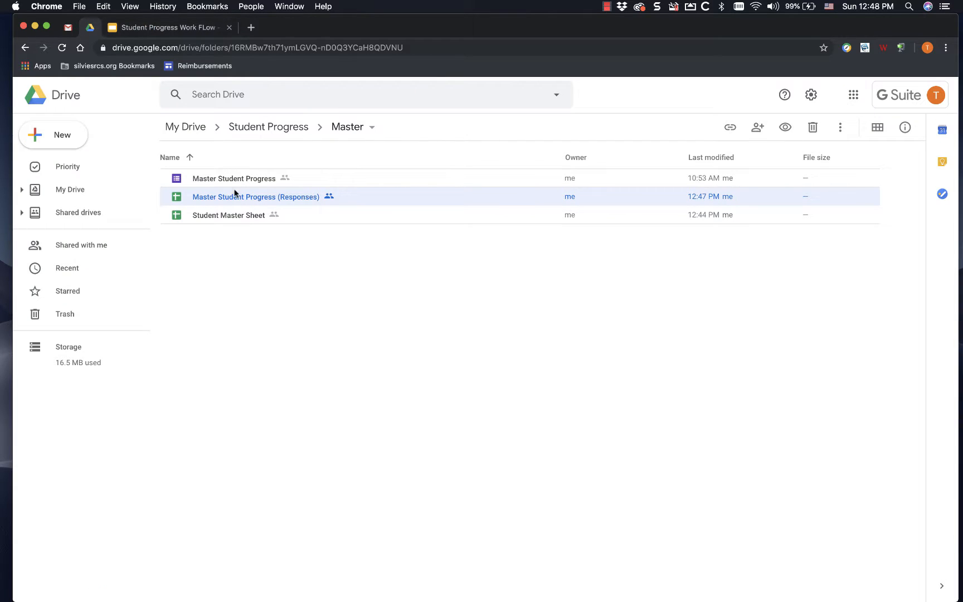
Examine the Student, A row and the formula behind the Math Progress header in Student Master Sheet, and close the spreadsheet.
{"action": "double_click", "coordinate": [232, 216]}
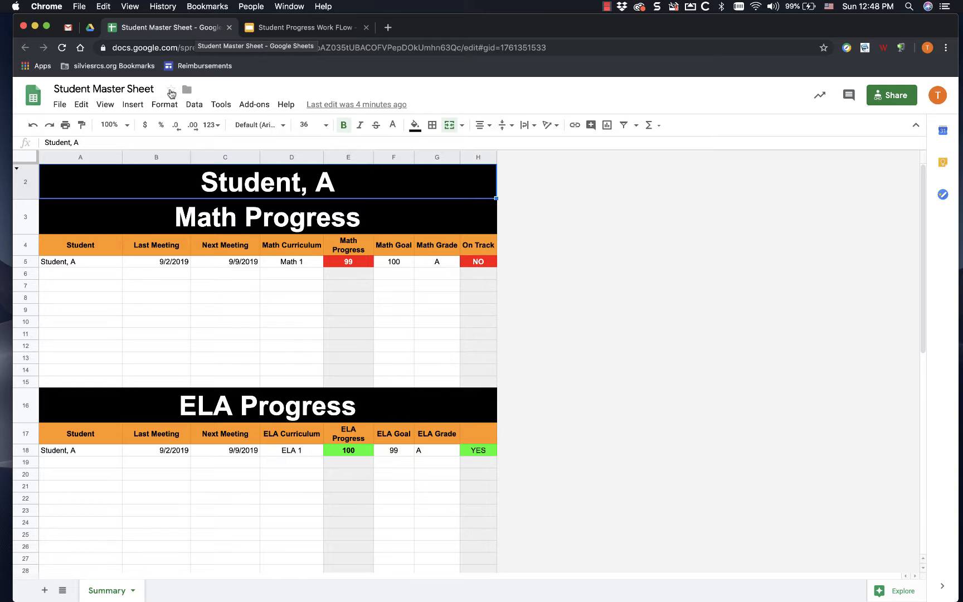
{"action": "left_click", "coordinate": [98, 265]}
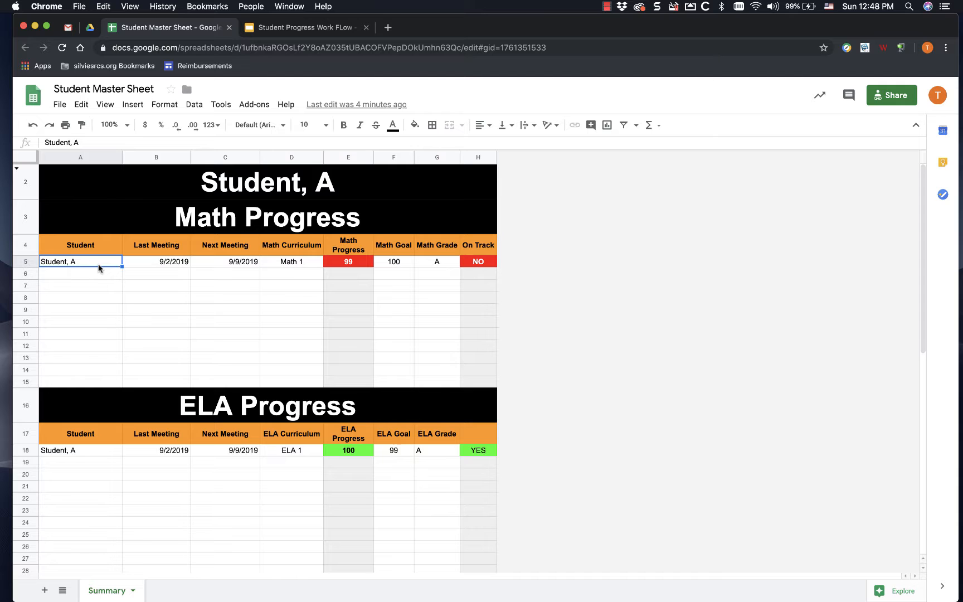
{"action": "left_click", "coordinate": [89, 245]}
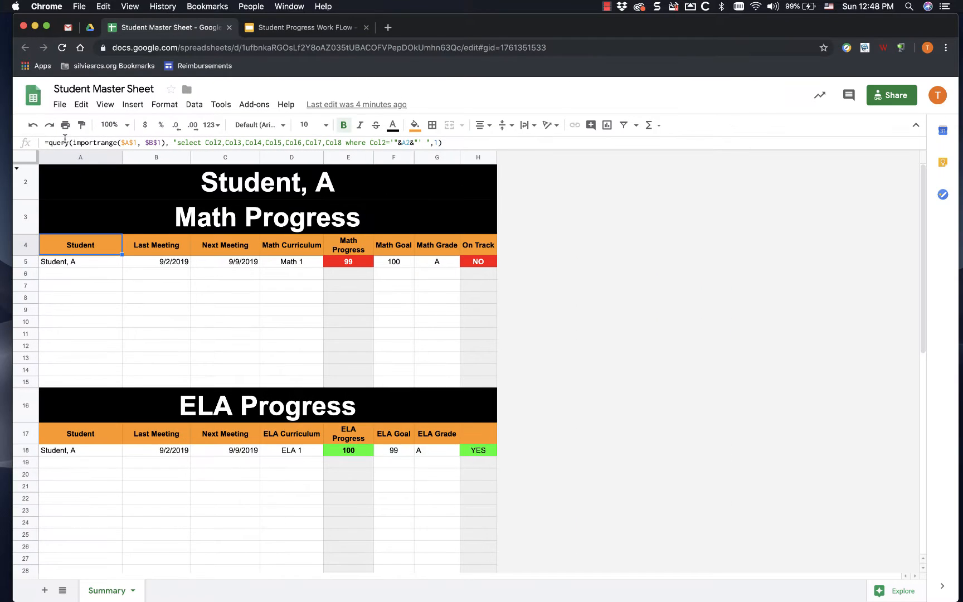
{"action": "left_click", "coordinate": [229, 27]}
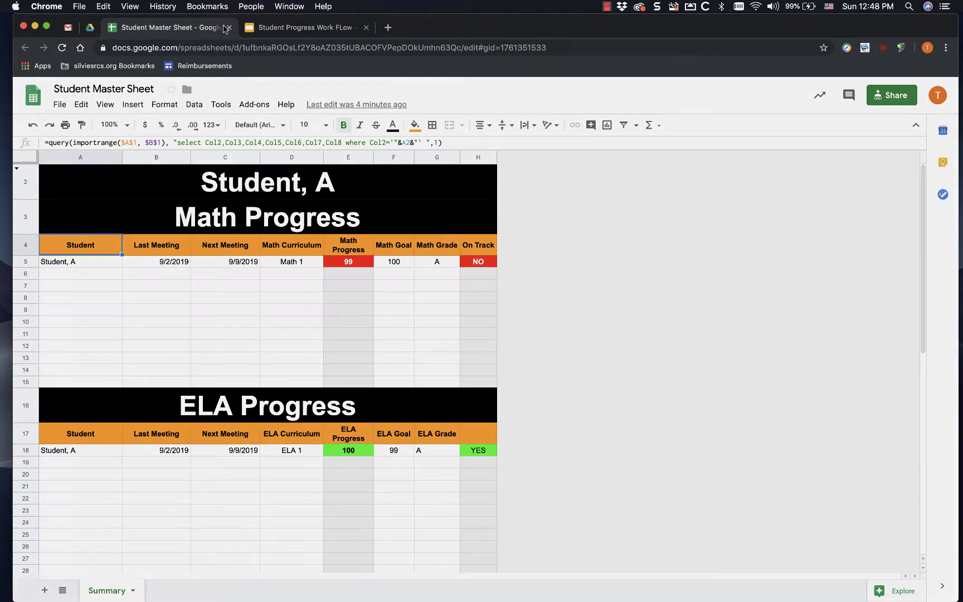
{"action": "left_click", "coordinate": [230, 28]}
{"action": "left_click", "coordinate": [607, 7]}
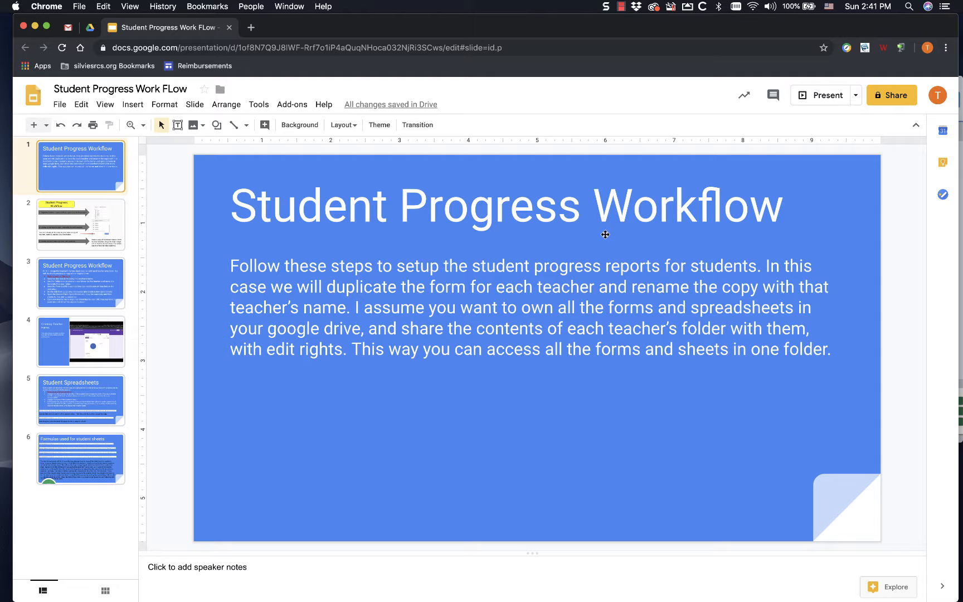
Go through slides 2 and 3 of the workflow presentation and make a copy of the form from slide 3's link.
{"action": "left_click", "coordinate": [124, 222]}
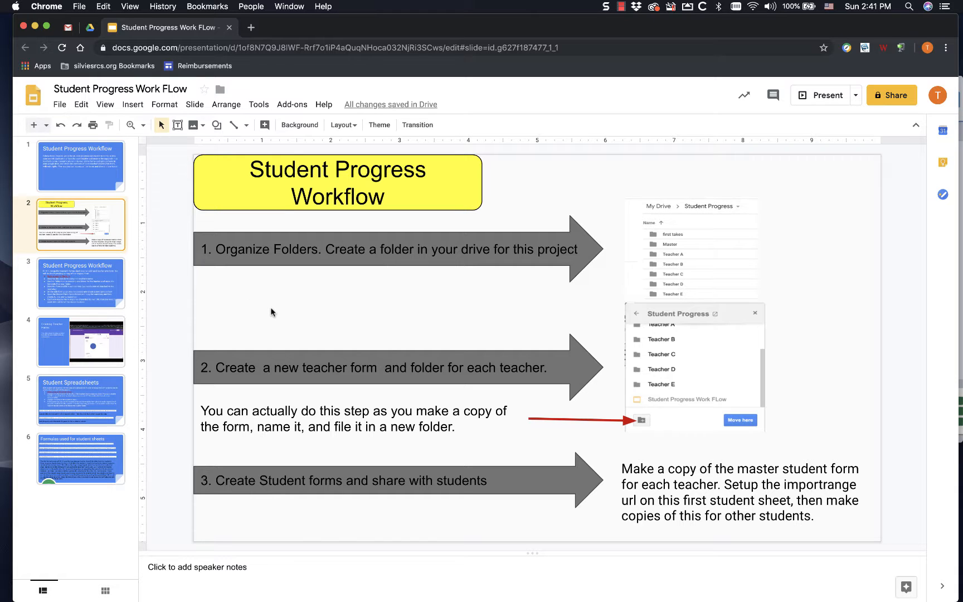
{"action": "left_click", "coordinate": [87, 280]}
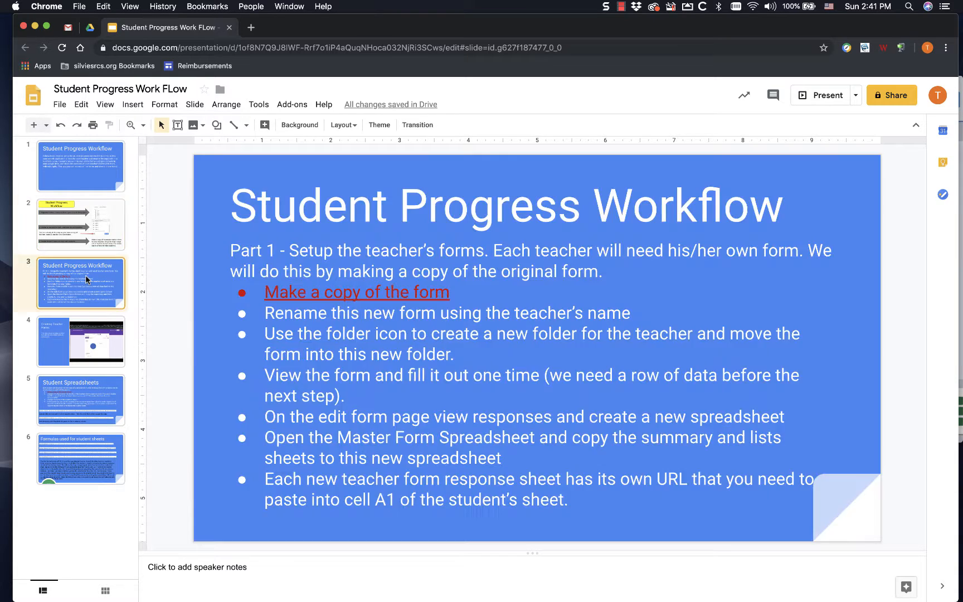
{"action": "left_click", "coordinate": [328, 299]}
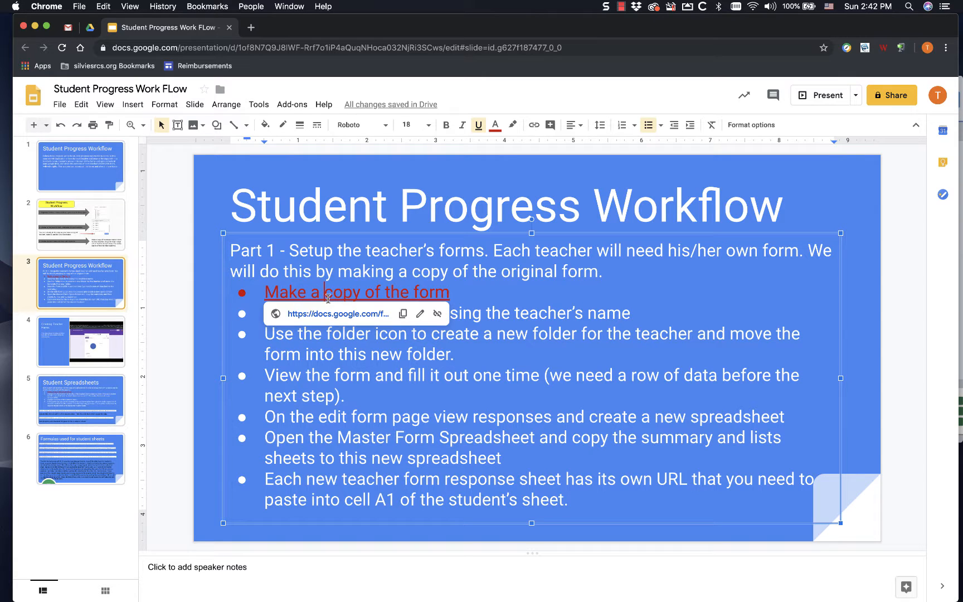
{"action": "left_click", "coordinate": [334, 320]}
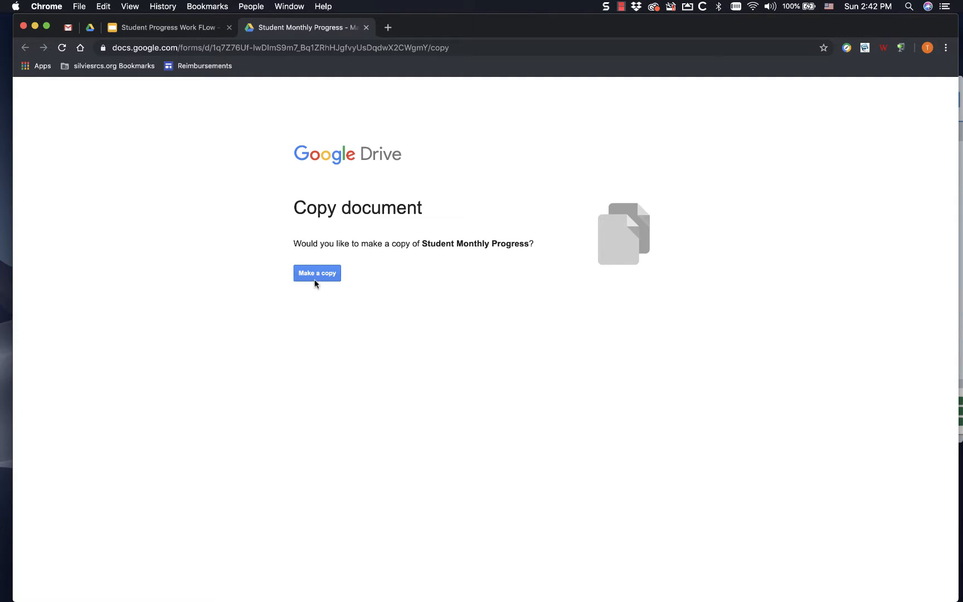
{"action": "left_click", "coordinate": [315, 277]}
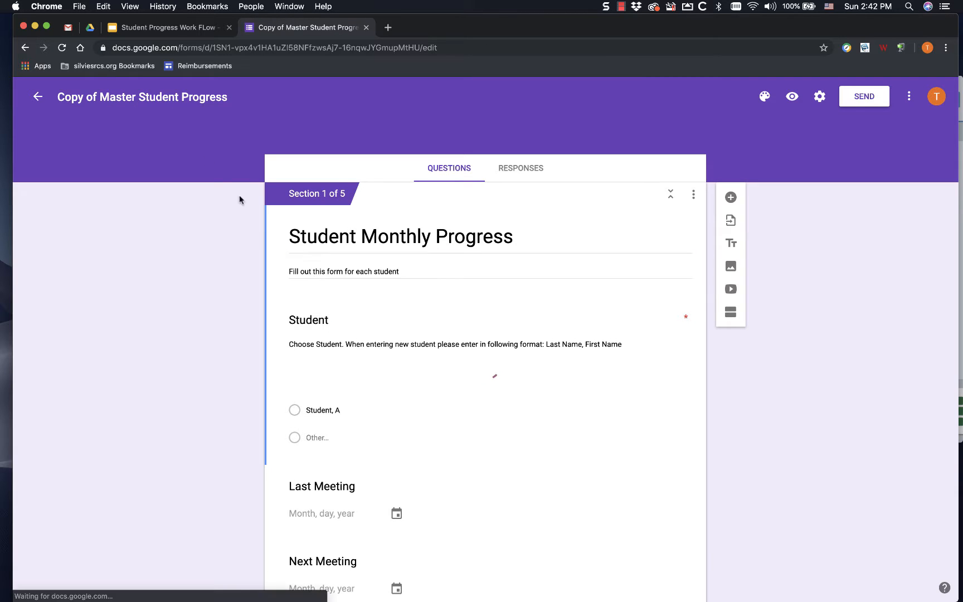
Rename the copied form as Teacher G Student Progress.
{"action": "double_click", "coordinate": [111, 99]}
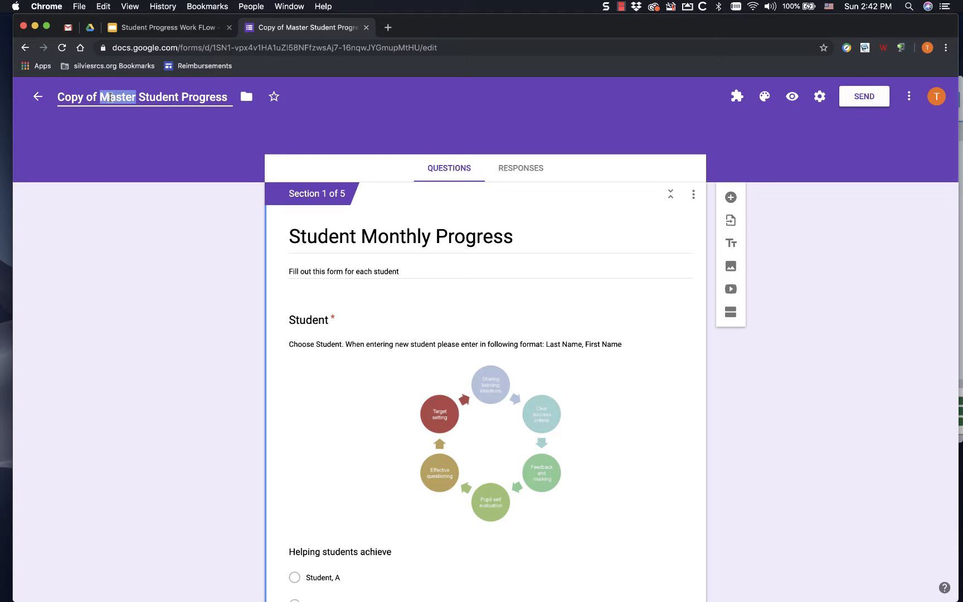
{"action": "left_click_drag", "start_coordinate": [110, 98], "coordinate": [64, 94]}
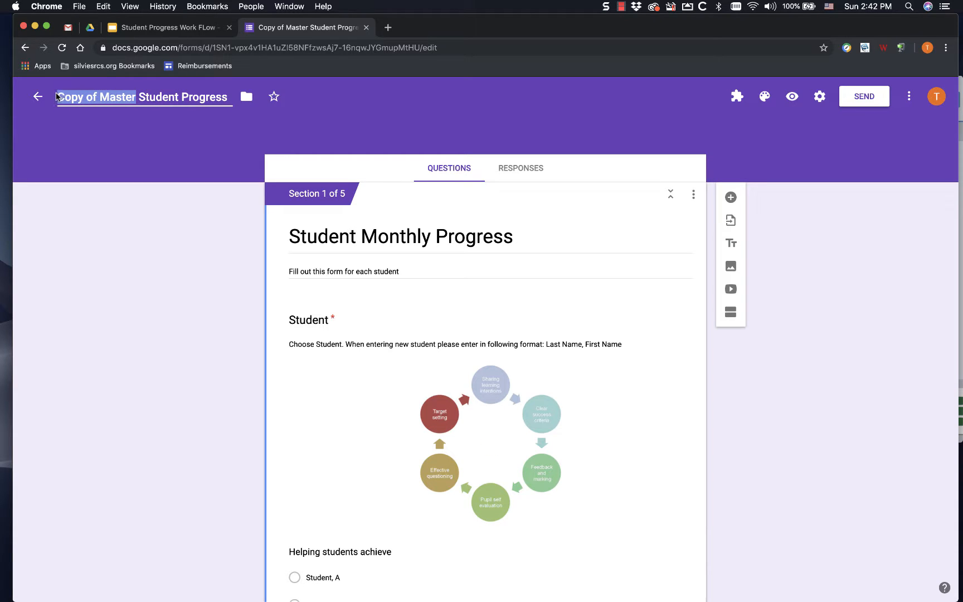
{"action": "type", "text": "Teacher"}
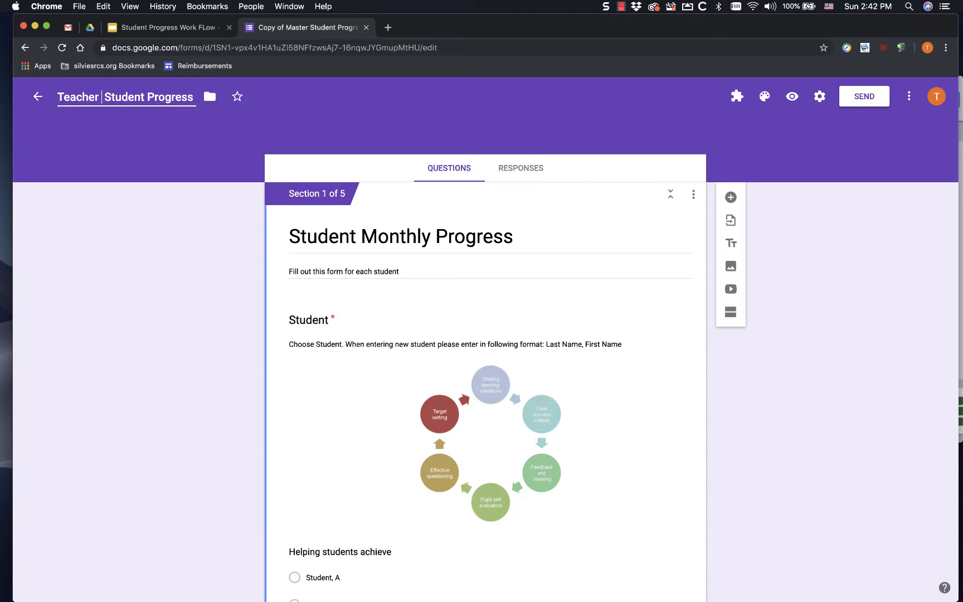
{"action": "type", "text": " G"}
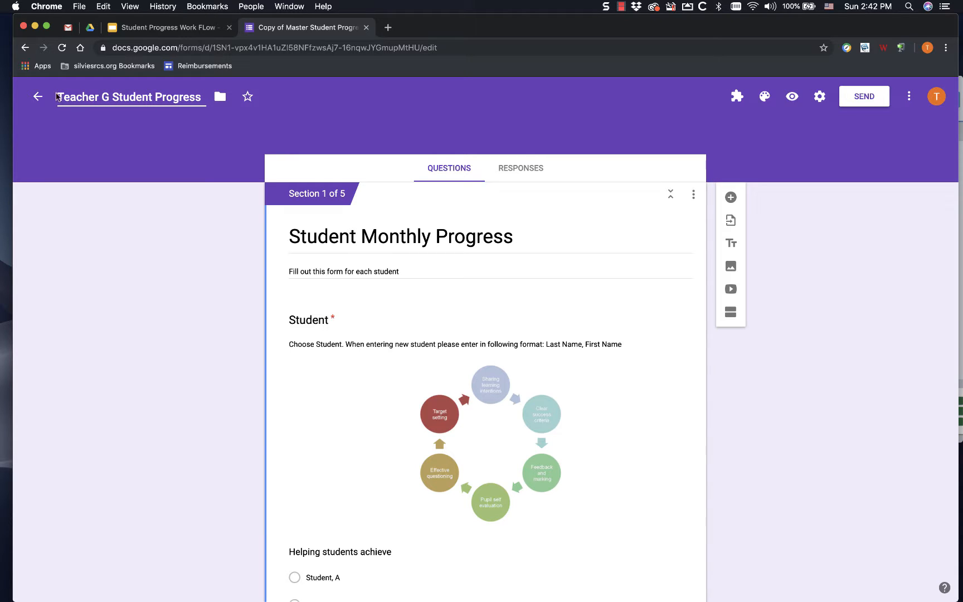
Create a Teacher G folder inside the Student Progress folder and move the form into it.
{"action": "left_click", "coordinate": [219, 97]}
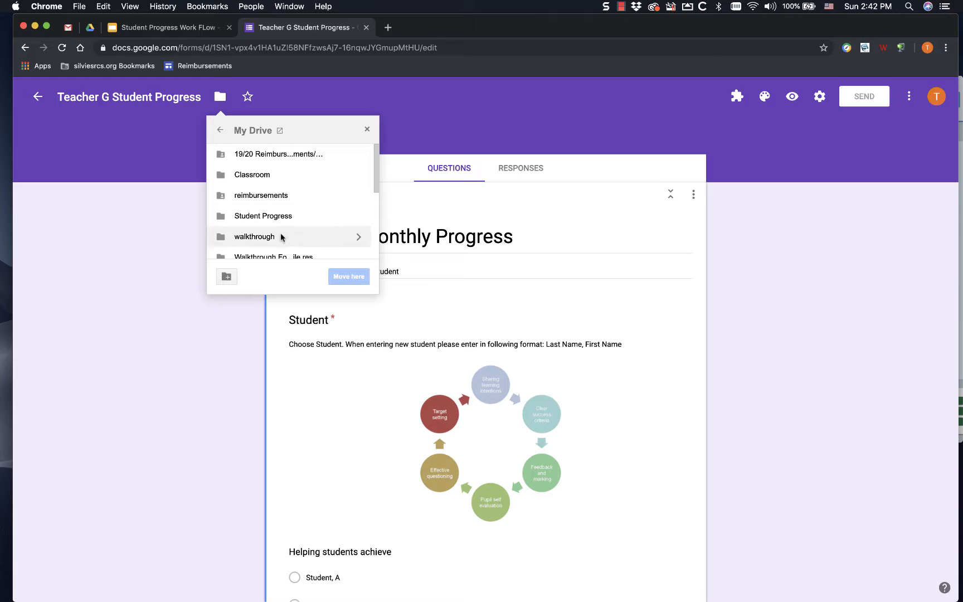
{"action": "left_click", "coordinate": [359, 215]}
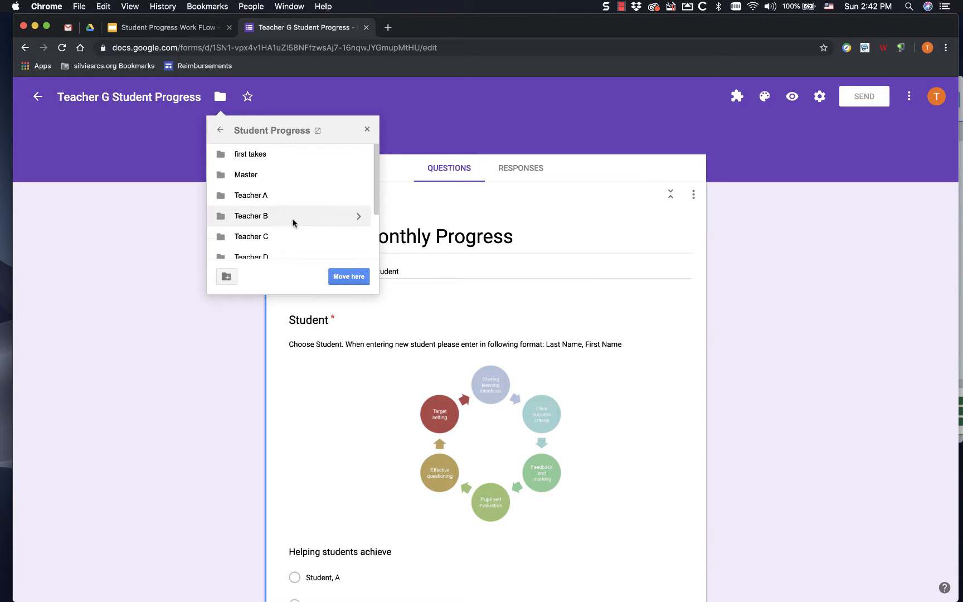
{"action": "scroll", "coordinate": [294, 220], "scroll_direction": "down", "scroll_amount": 3}
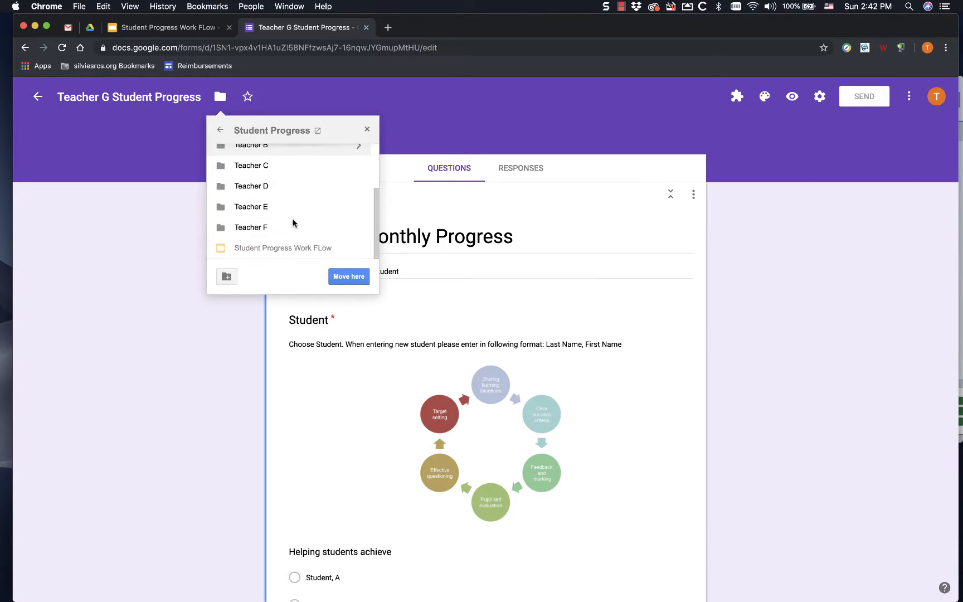
{"action": "left_click", "coordinate": [226, 277]}
{"action": "type", "text": "Teacher G"}
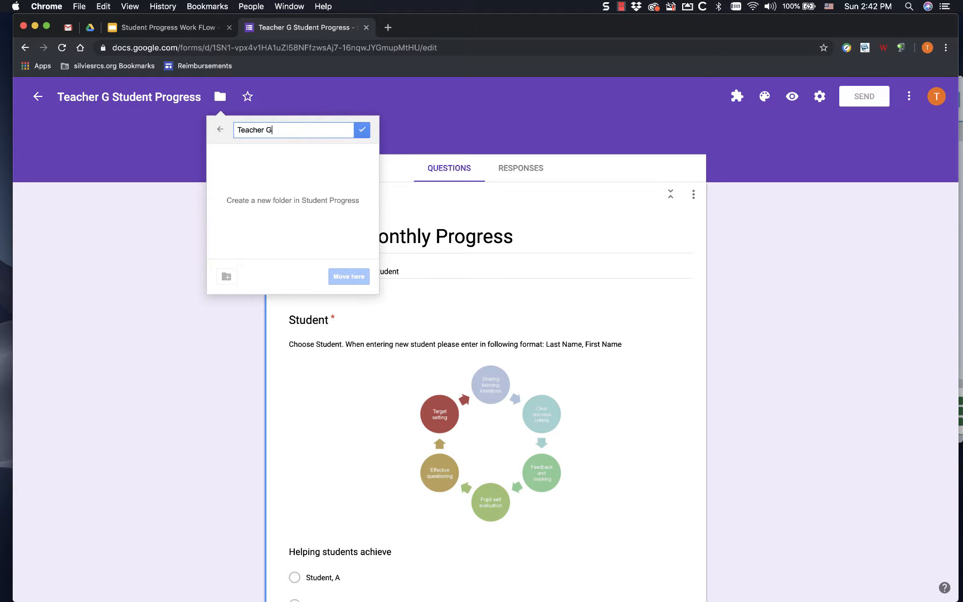
{"action": "left_click", "coordinate": [363, 128]}
{"action": "left_click", "coordinate": [349, 277]}
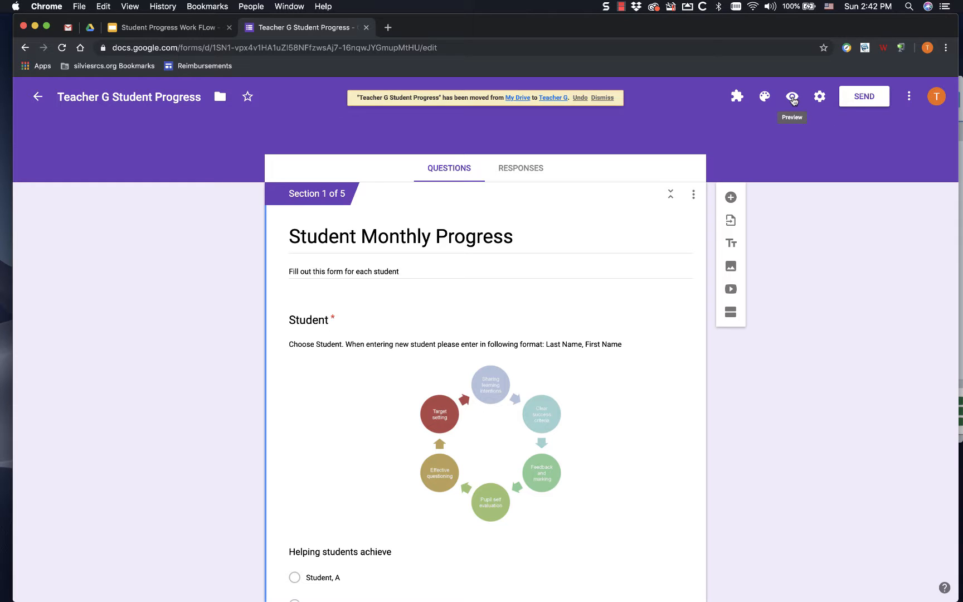
Preview the form and choose Student, A, with last meeting 09/23/2019 and next meeting 09/30/2019.
{"action": "left_click", "coordinate": [792, 98]}
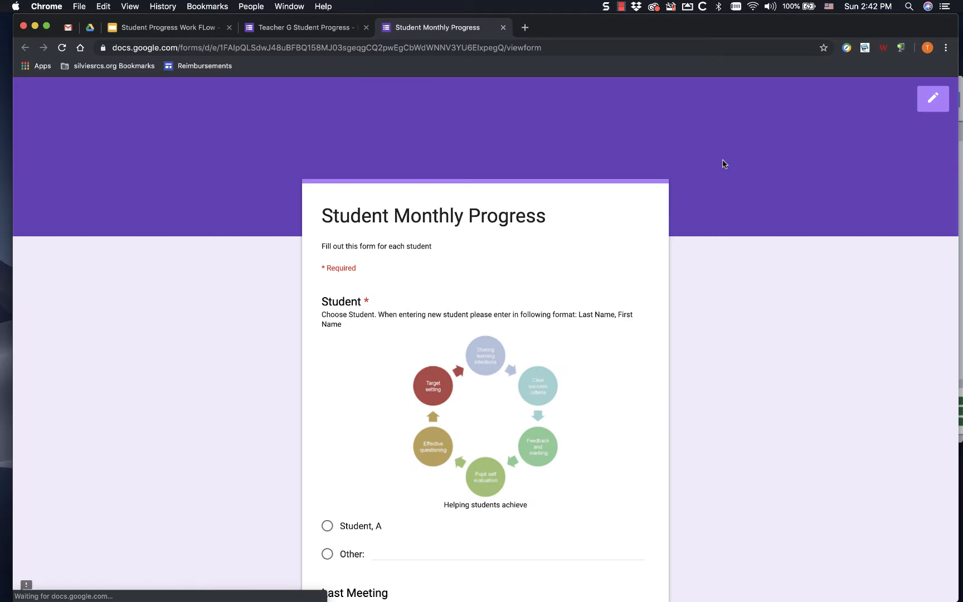
{"action": "scroll", "coordinate": [549, 258], "scroll_direction": "down", "scroll_amount": 3}
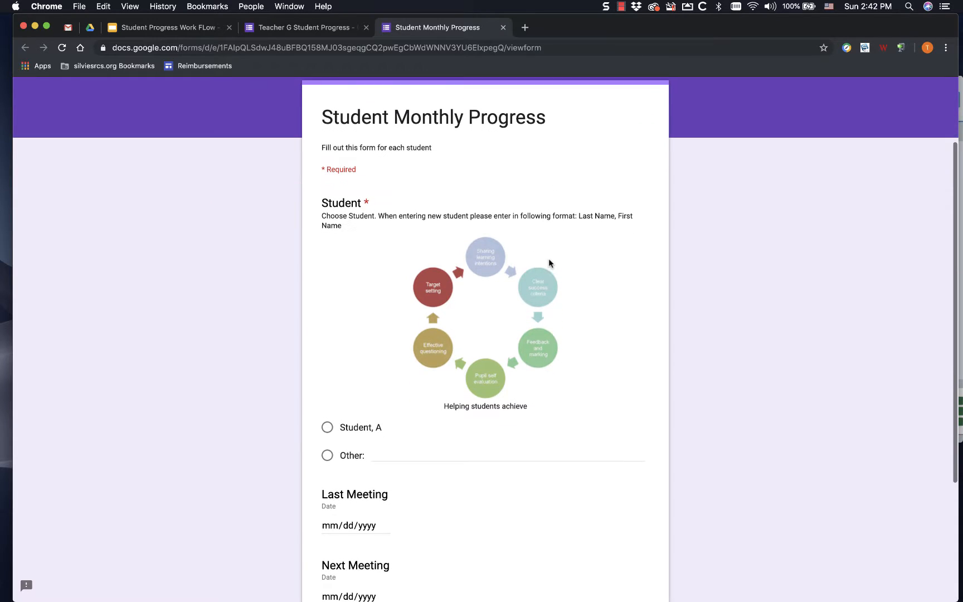
{"action": "scroll", "coordinate": [549, 258], "scroll_direction": "down", "scroll_amount": 2}
{"action": "left_click", "coordinate": [328, 398]}
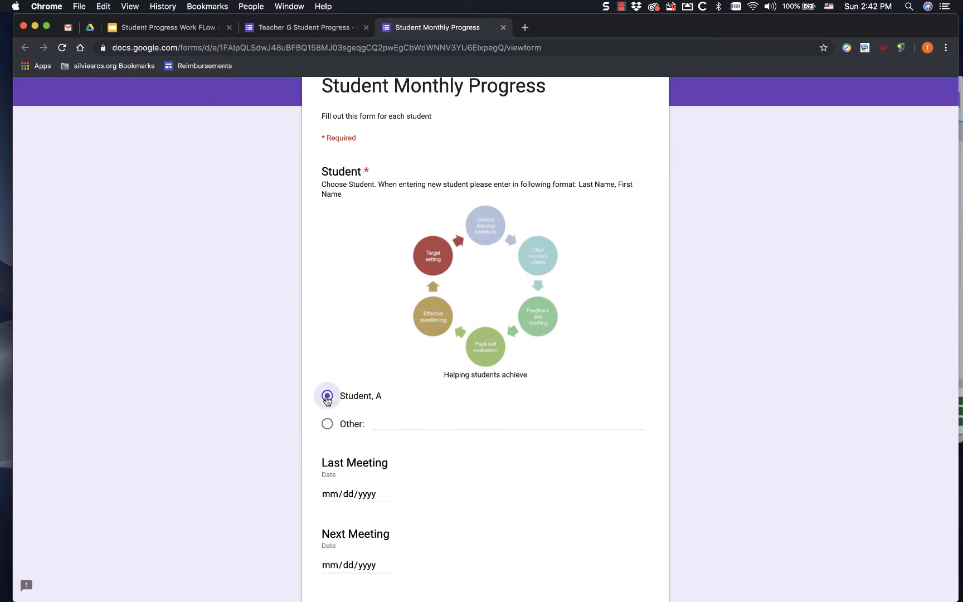
{"action": "left_click", "coordinate": [384, 495]}
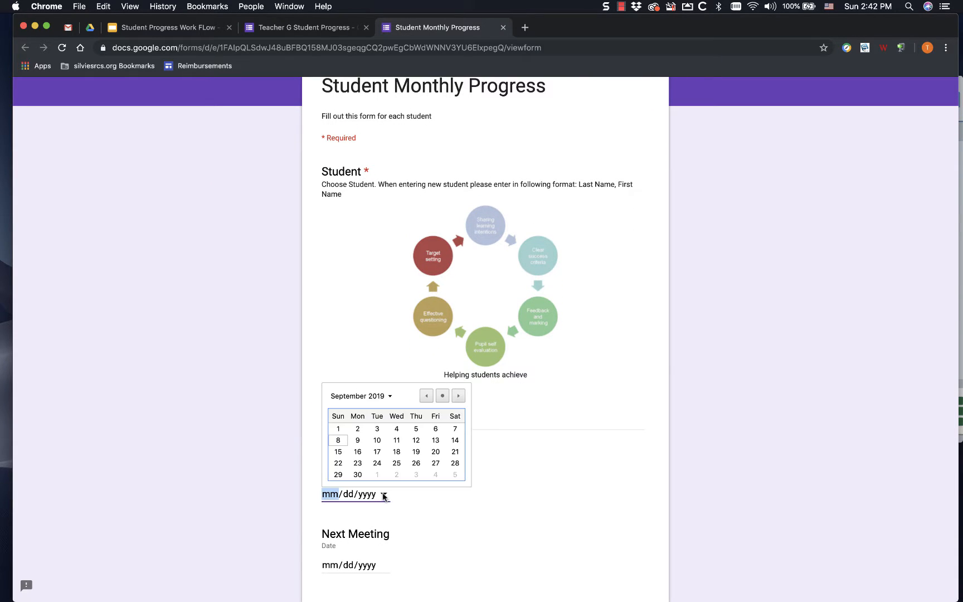
{"action": "left_click", "coordinate": [358, 463]}
{"action": "left_click", "coordinate": [384, 566]}
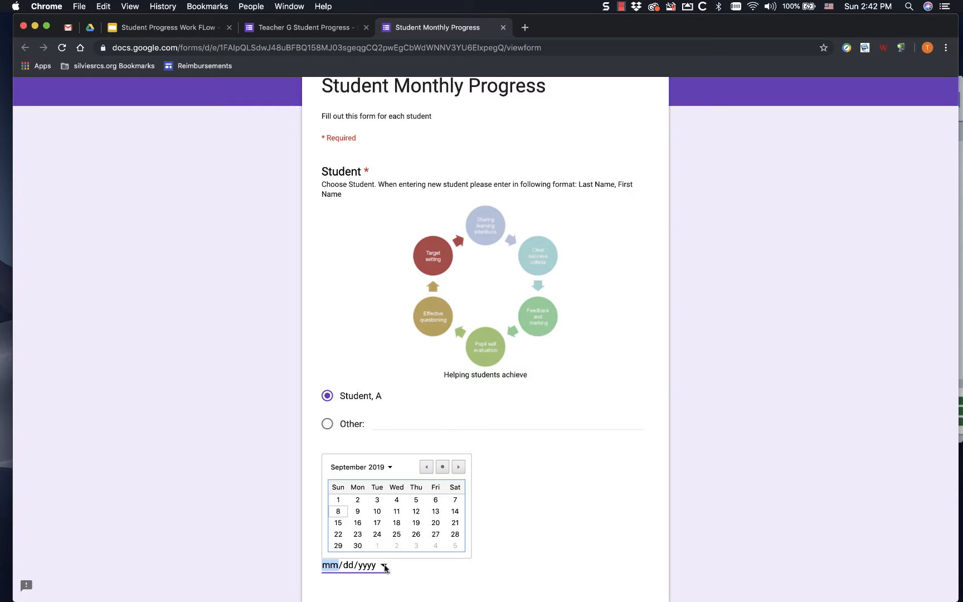
{"action": "left_click", "coordinate": [358, 546]}
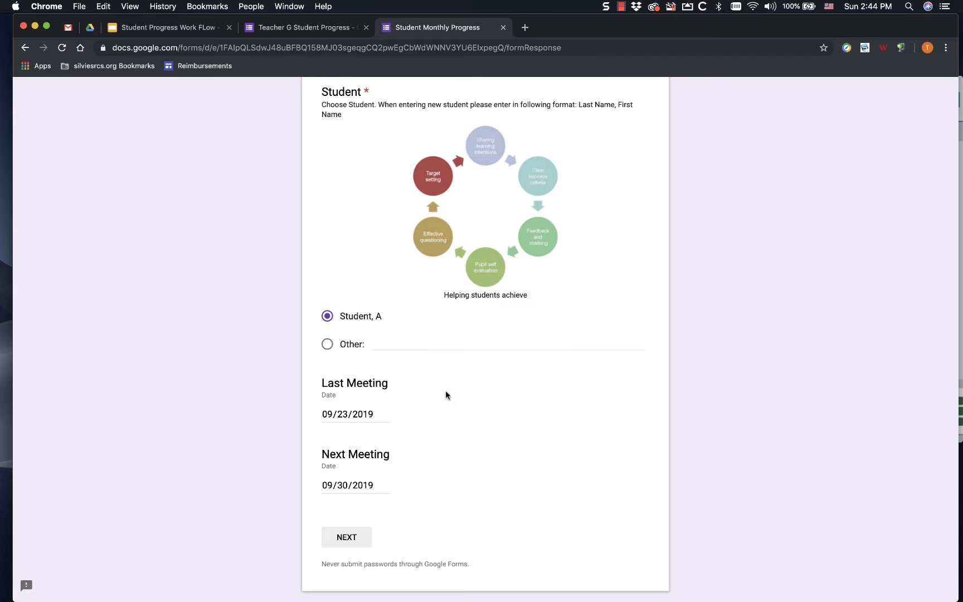
Fill in Math 1 with progress 40, goal 45 and grade A, and ELA 1 with progress 30, goal 35 and grade B.
{"action": "left_click", "coordinate": [346, 535]}
{"action": "scroll", "coordinate": [450, 421], "scroll_direction": "down", "scroll_amount": 5}
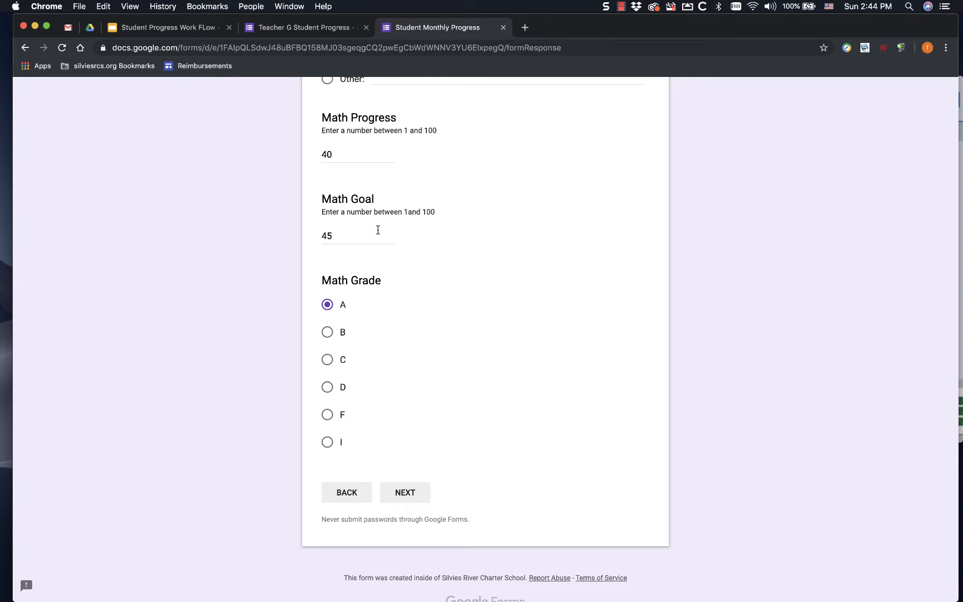
{"action": "left_click", "coordinate": [405, 493]}
{"action": "scroll", "coordinate": [411, 430], "scroll_direction": "down", "scroll_amount": 4}
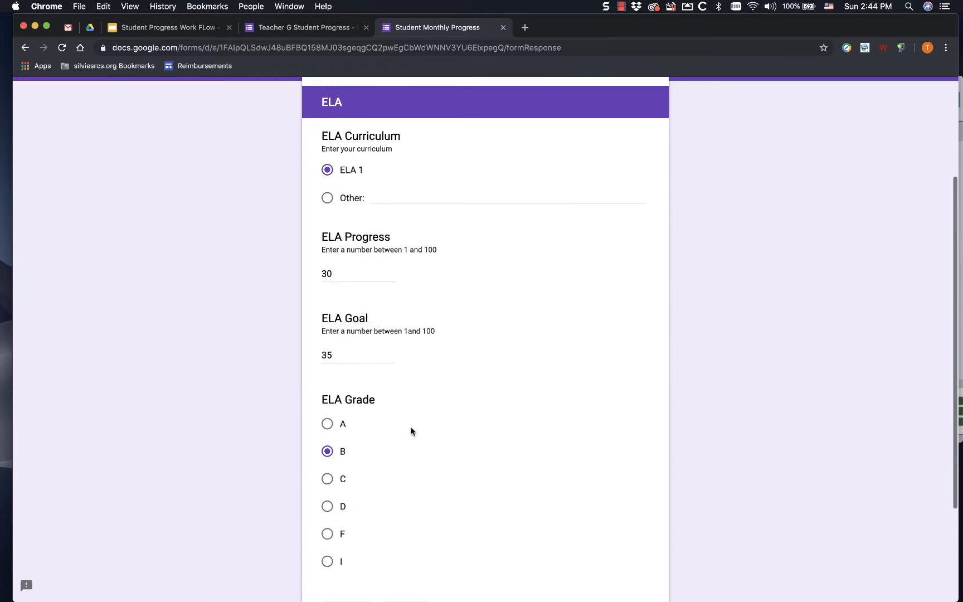
{"action": "scroll", "coordinate": [411, 431], "scroll_direction": "down", "scroll_amount": 2}
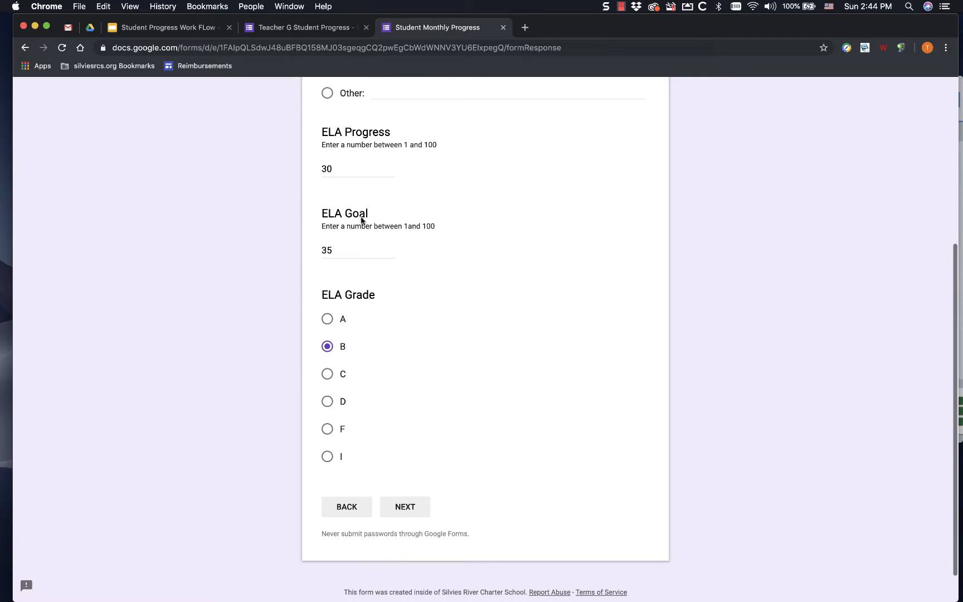
Fill in SS 1 with progress 47, goal 45, grade A and Science 1 with progress 80, goal 75, grade B, and submit the response.
{"action": "left_click", "coordinate": [414, 511]}
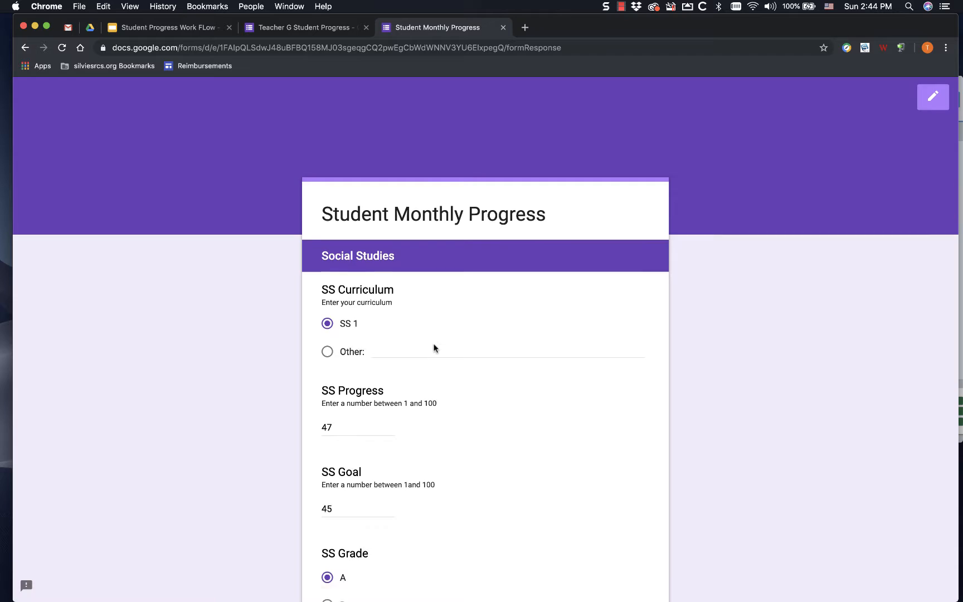
{"action": "scroll", "coordinate": [434, 346], "scroll_direction": "down", "scroll_amount": 3}
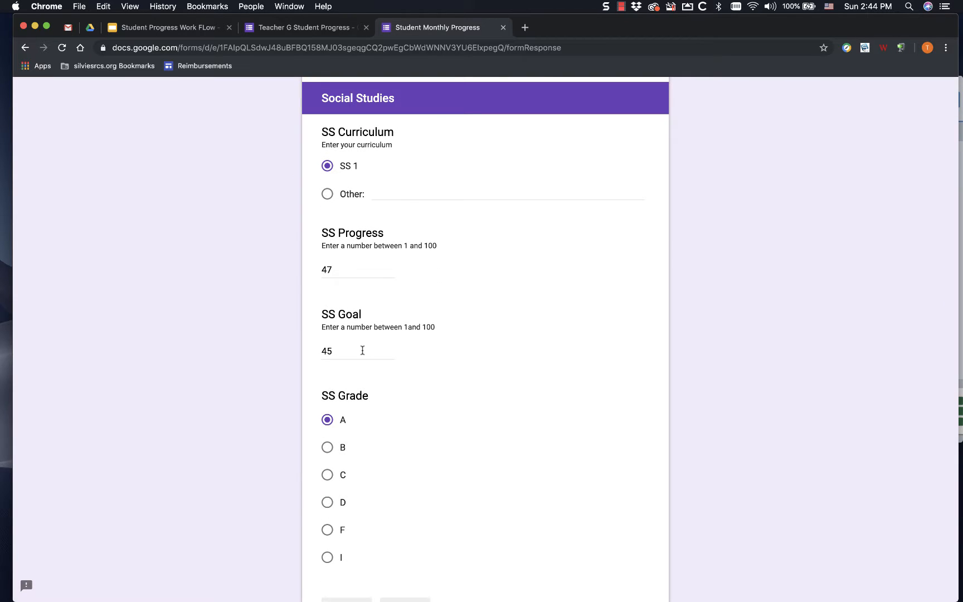
{"action": "scroll", "coordinate": [410, 471], "scroll_direction": "down", "scroll_amount": 3}
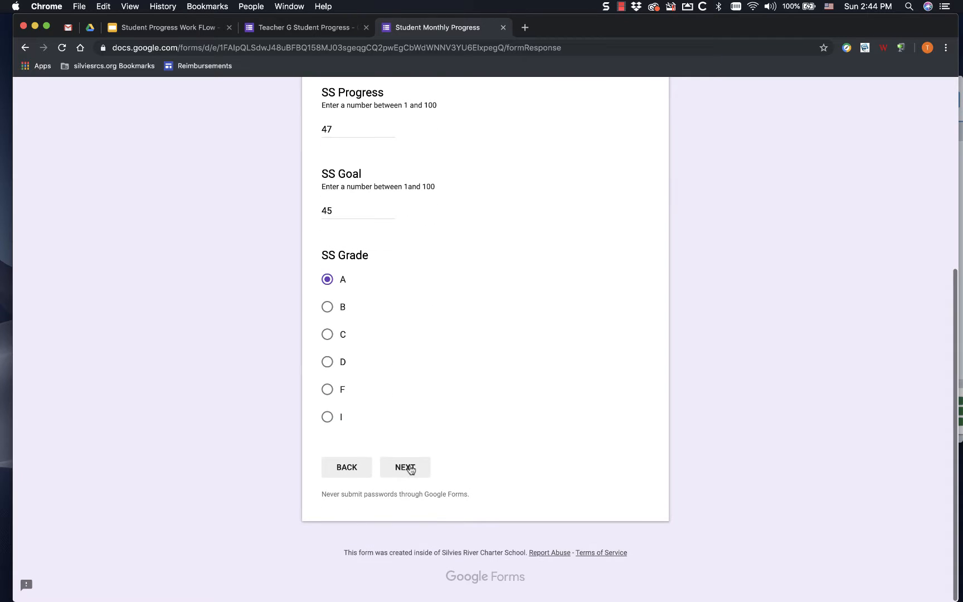
{"action": "left_click", "coordinate": [411, 468]}
{"action": "scroll", "coordinate": [412, 468], "scroll_direction": "down", "scroll_amount": 3}
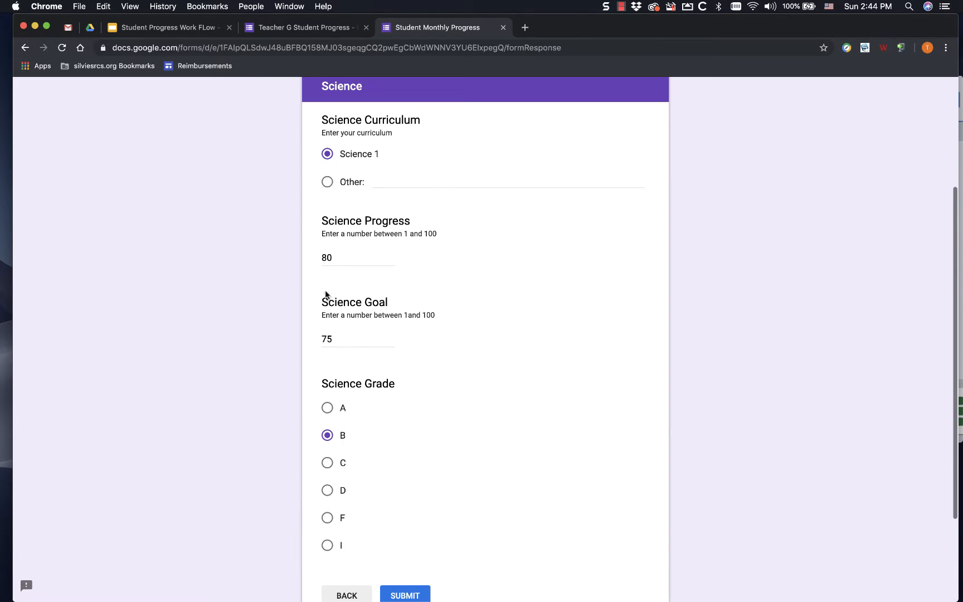
{"action": "left_click", "coordinate": [405, 595]}
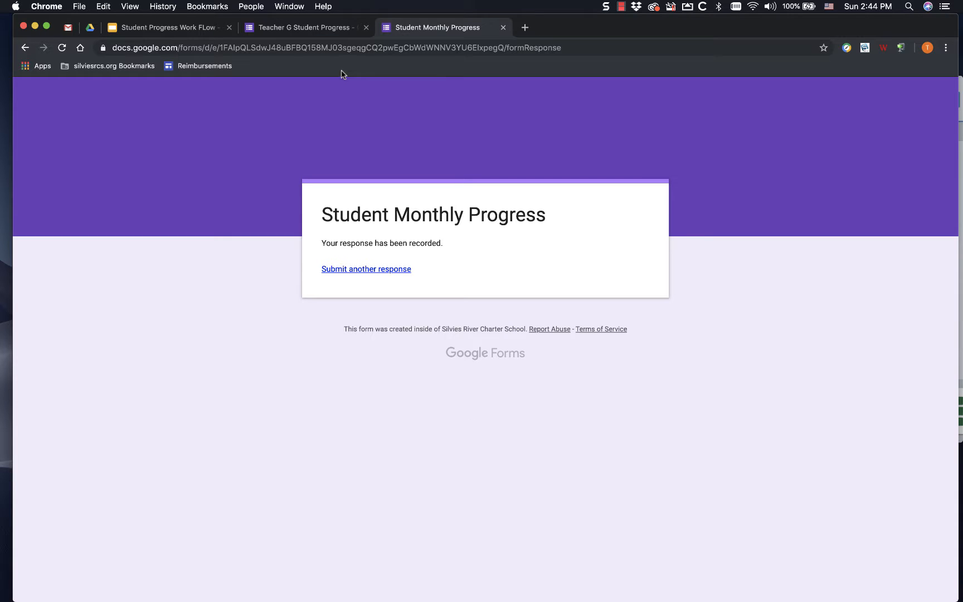
Create a new response spreadsheet from the Teacher G Student Progress form, keeping the suggested name.
{"action": "left_click", "coordinate": [320, 28]}
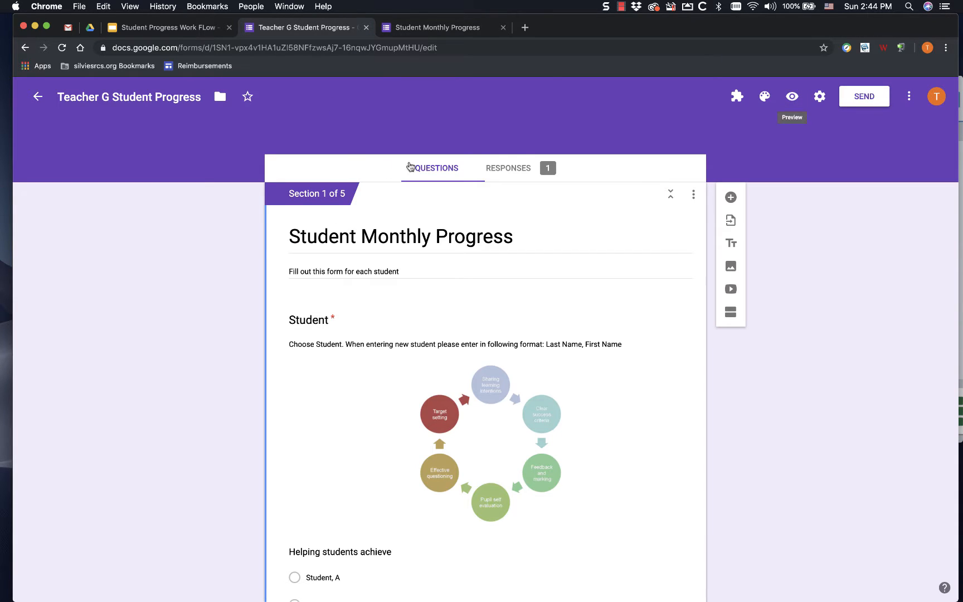
{"action": "left_click", "coordinate": [514, 169]}
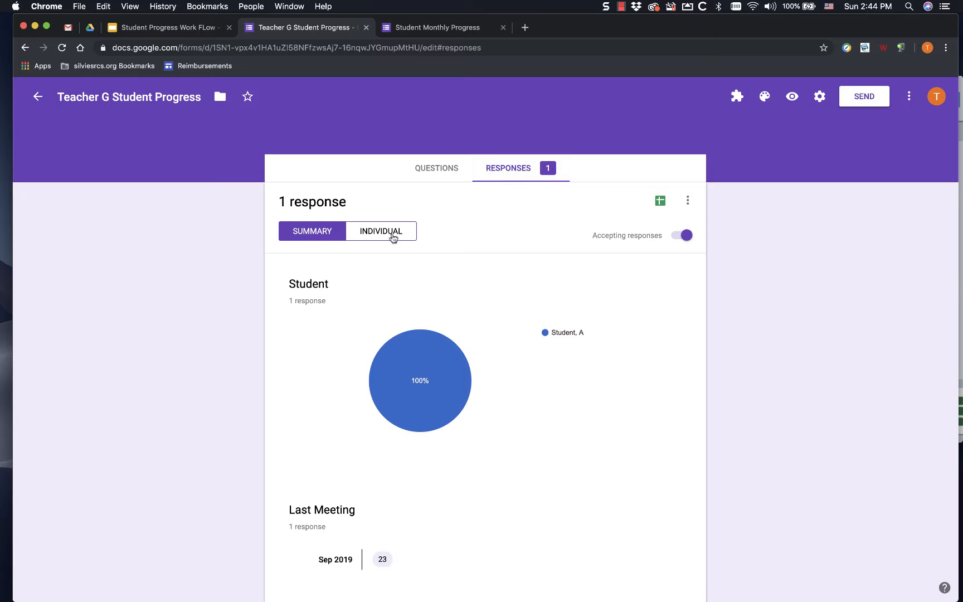
{"action": "left_click", "coordinate": [661, 201]}
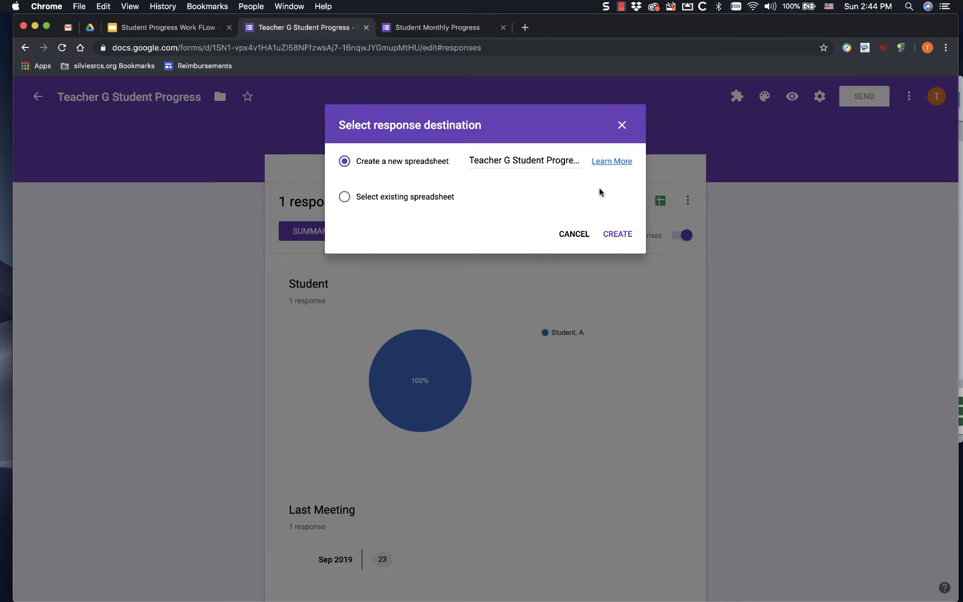
{"action": "left_click", "coordinate": [616, 234]}
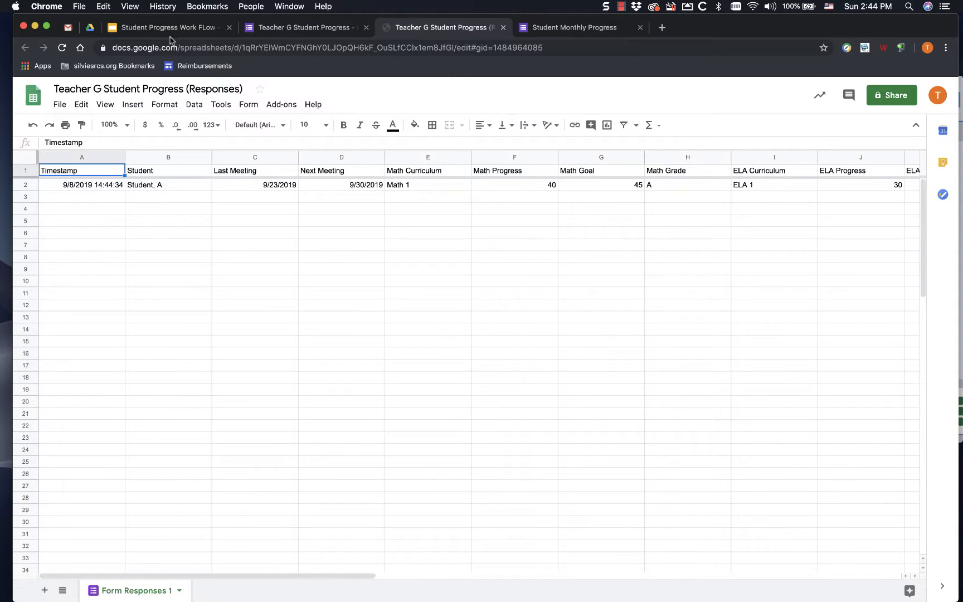
Check in Drive that the Teacher G folder contains the form and its response spreadsheet.
{"action": "left_click", "coordinate": [89, 29]}
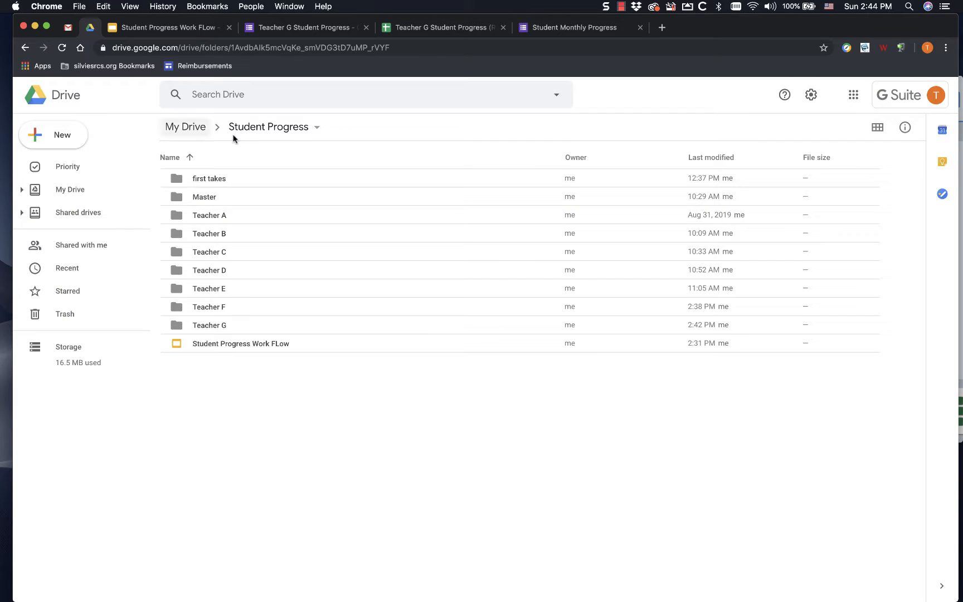
{"action": "left_click", "coordinate": [210, 326]}
{"action": "double_click", "coordinate": [209, 325]}
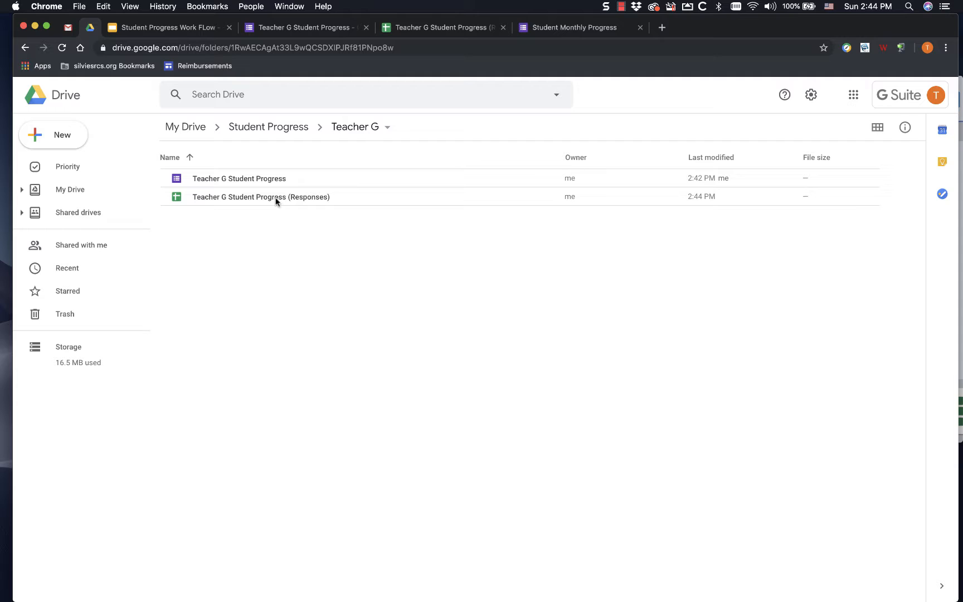
Rename the Form Responses 1 sheet of the Teacher G response spreadsheet as data and fit all column widths to their contents.
{"action": "left_click", "coordinate": [443, 29]}
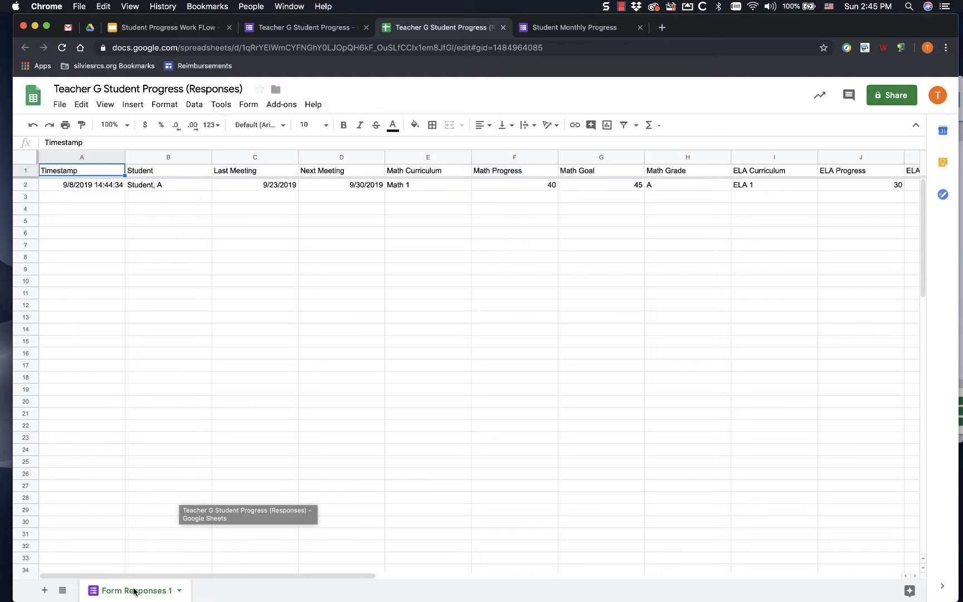
{"action": "double_click", "coordinate": [133, 592]}
{"action": "type", "text": "data"}
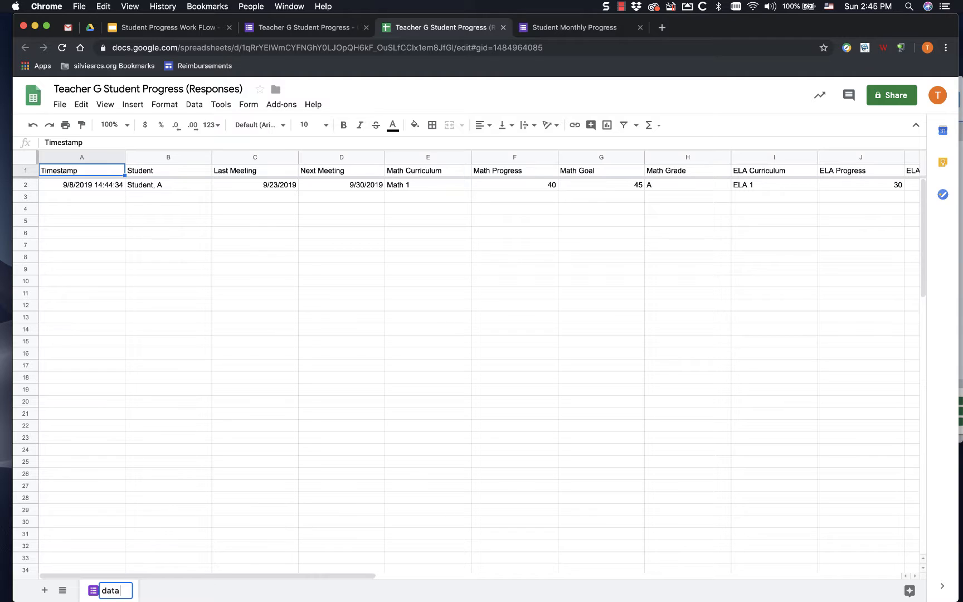
{"action": "left_click", "coordinate": [697, 105]}
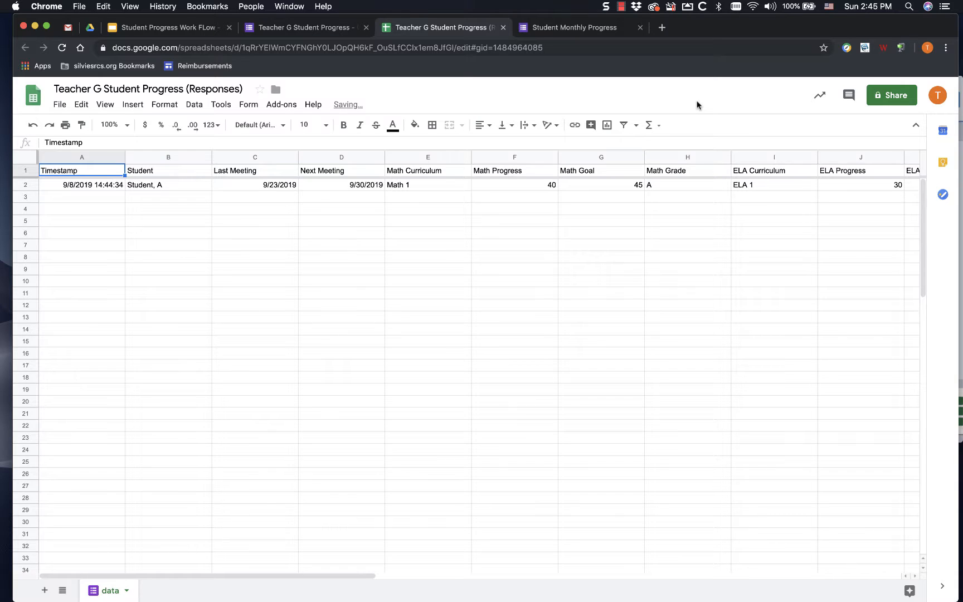
{"action": "key", "text": "super+a"}
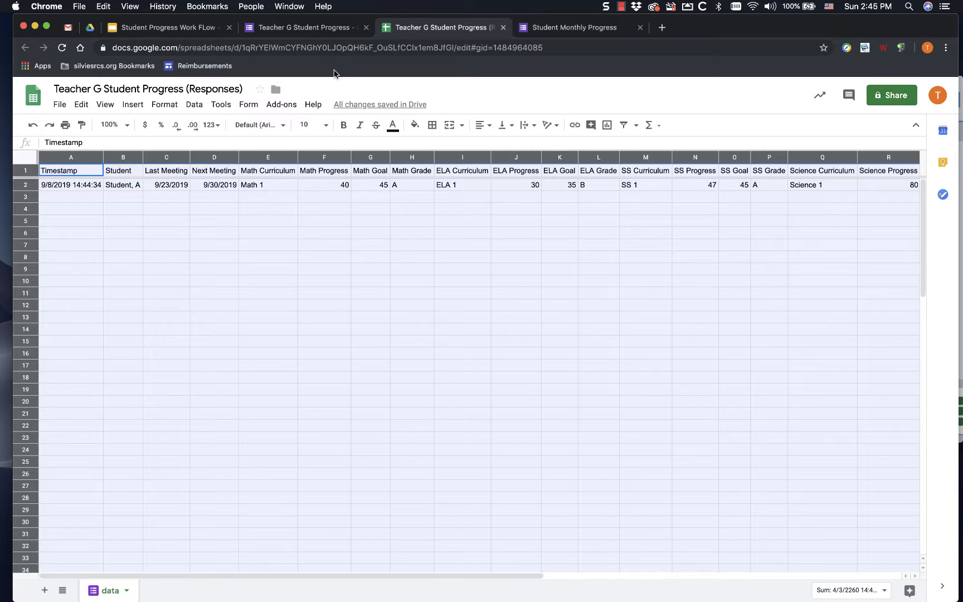
Open Master Student Progress (Responses) from the Master folder inside Student Progress in Drive and look over its progress report.
{"action": "left_click", "coordinate": [88, 31]}
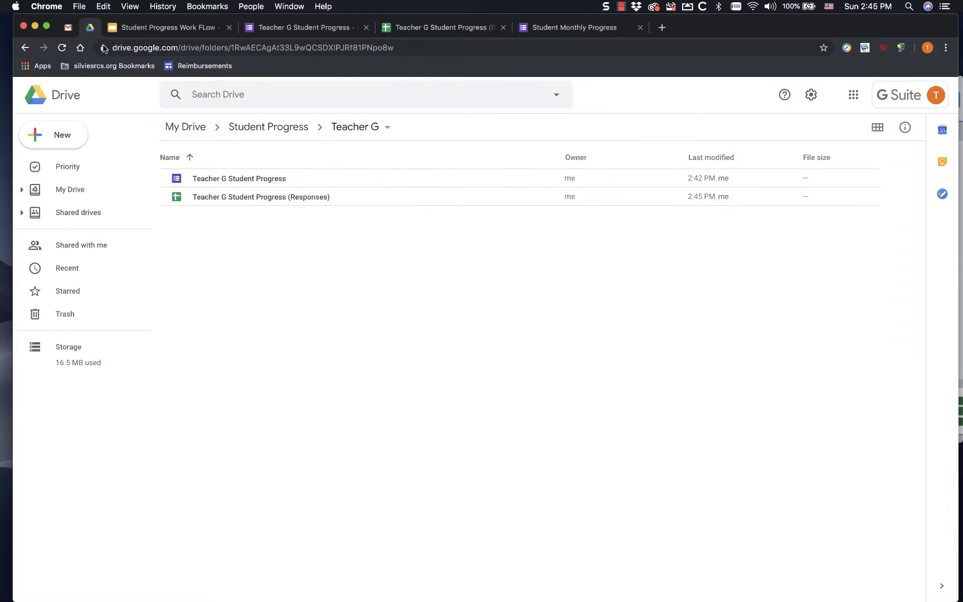
{"action": "left_click", "coordinate": [270, 128]}
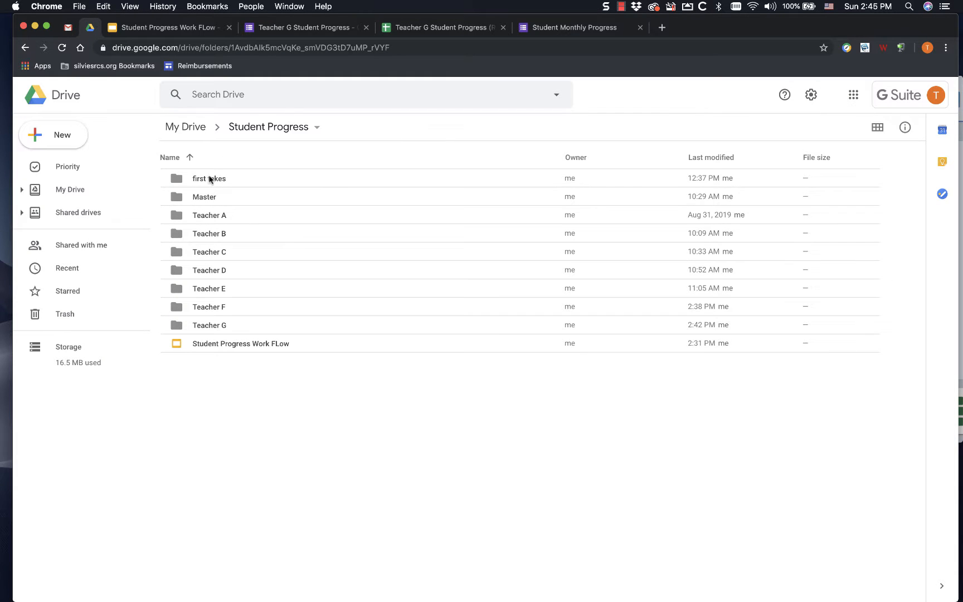
{"action": "double_click", "coordinate": [207, 197]}
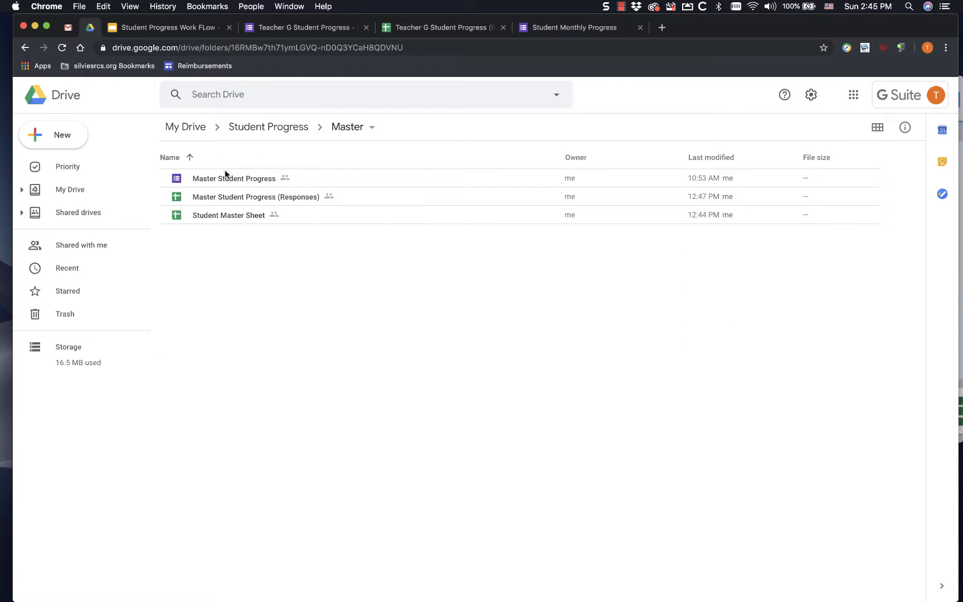
{"action": "double_click", "coordinate": [234, 198]}
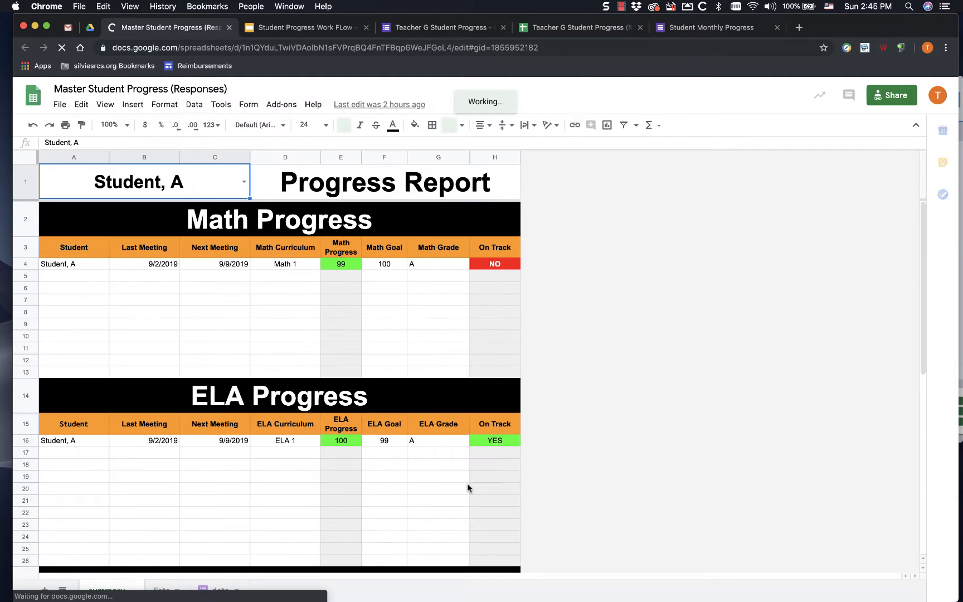
{"action": "scroll", "coordinate": [468, 483], "scroll_direction": "down", "scroll_amount": 6}
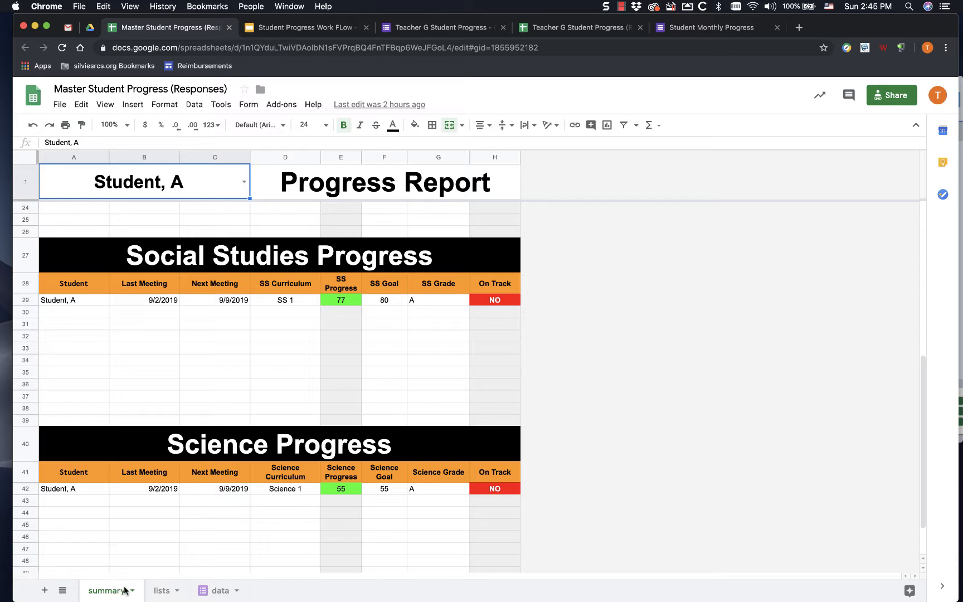
Copy the summary sheet into the existing Teacher G Student Progress (Responses) spreadsheet, chosen from the recent files.
{"action": "left_click", "coordinate": [132, 591]}
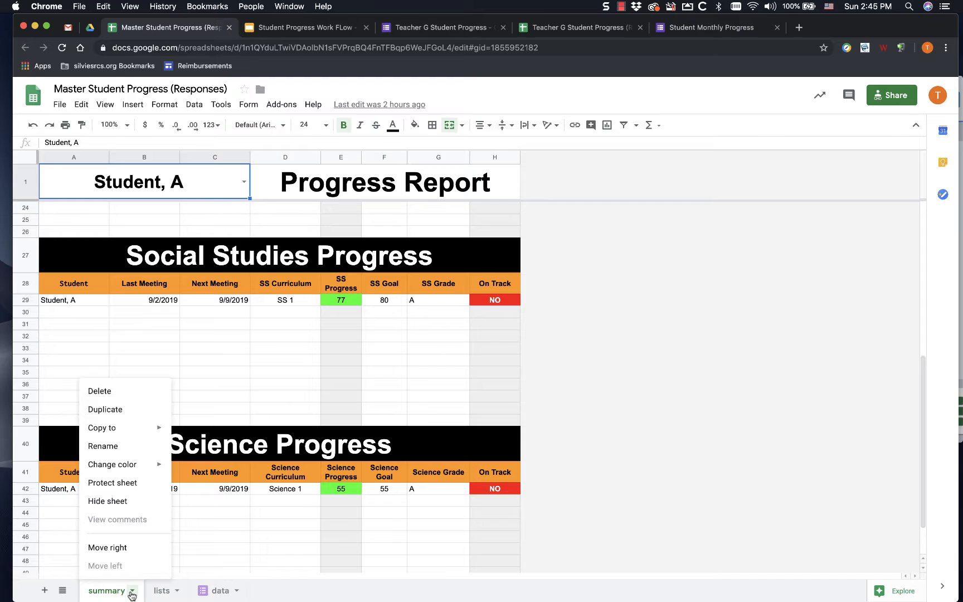
{"action": "mouse_move", "coordinate": [158, 433]}
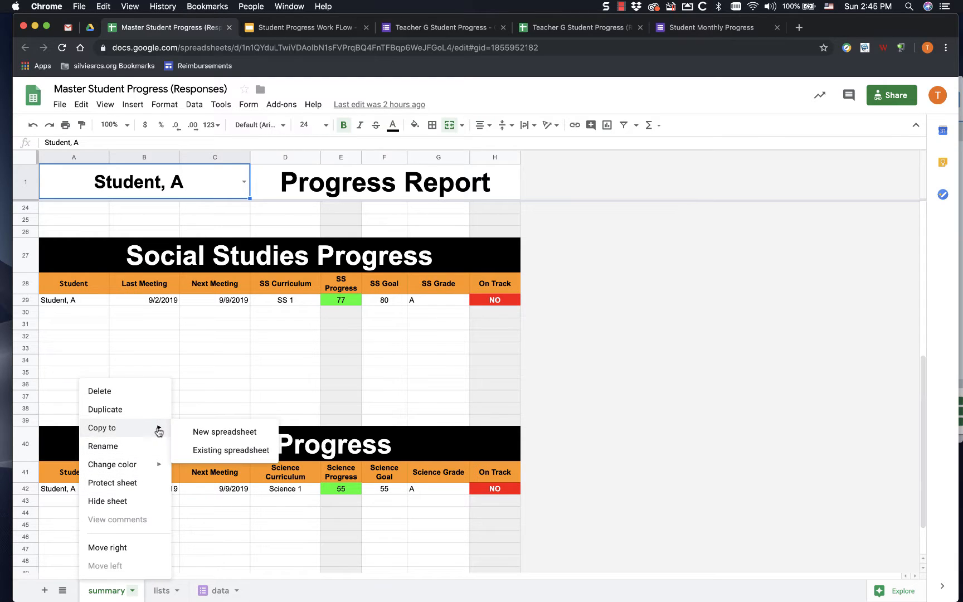
{"action": "left_click", "coordinate": [211, 450]}
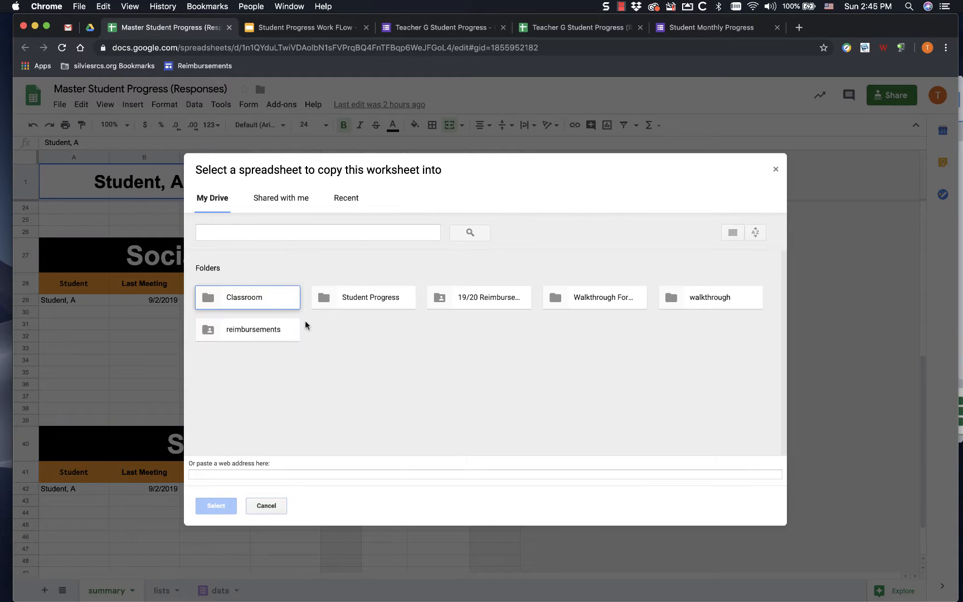
{"action": "left_click", "coordinate": [352, 198]}
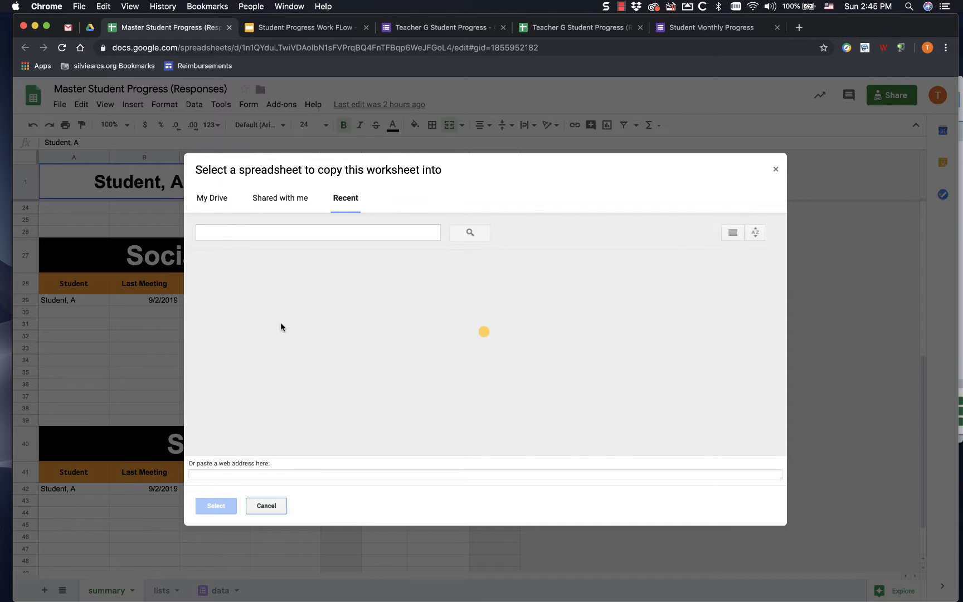
{"action": "left_click", "coordinate": [267, 342]}
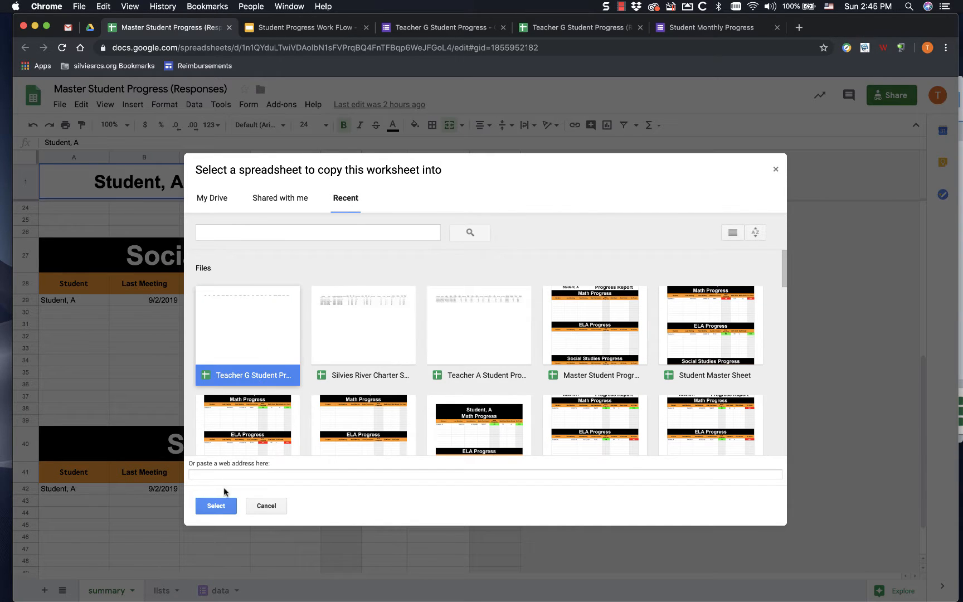
{"action": "left_click", "coordinate": [218, 506]}
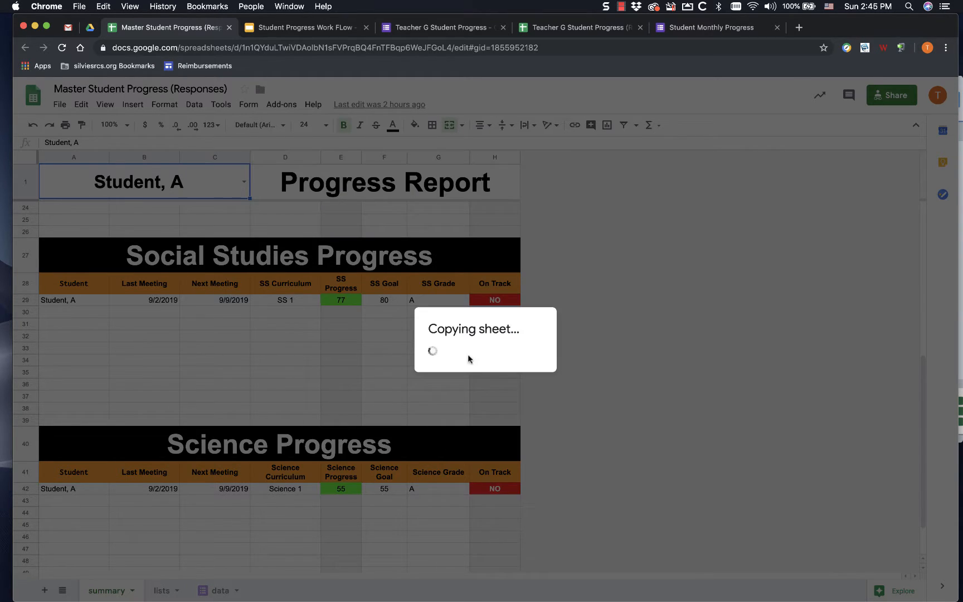
{"action": "left_click", "coordinate": [528, 370]}
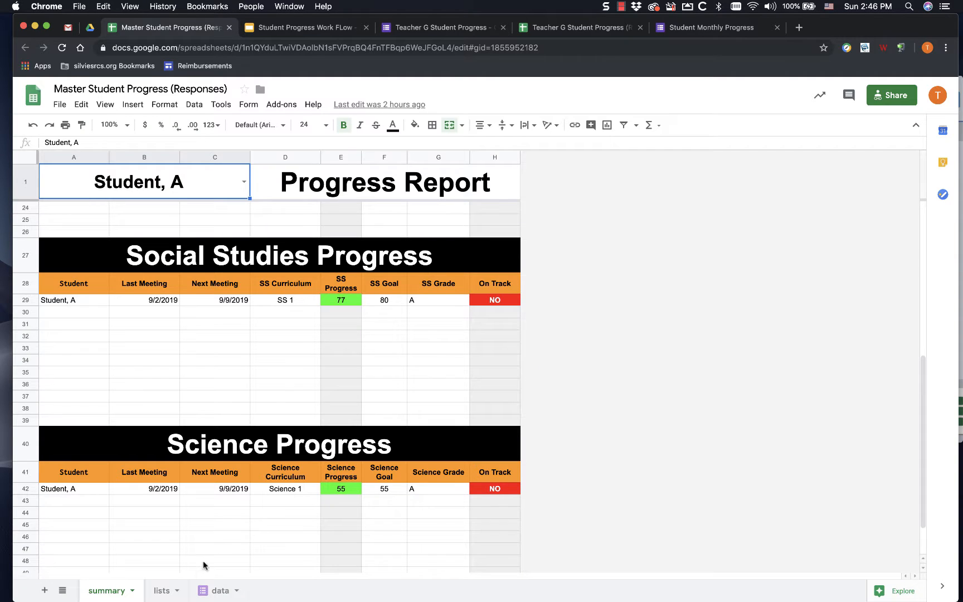
Copy the lists sheet into the same existing Teacher G response spreadsheet, chosen from the recent files.
{"action": "left_click", "coordinate": [177, 592]}
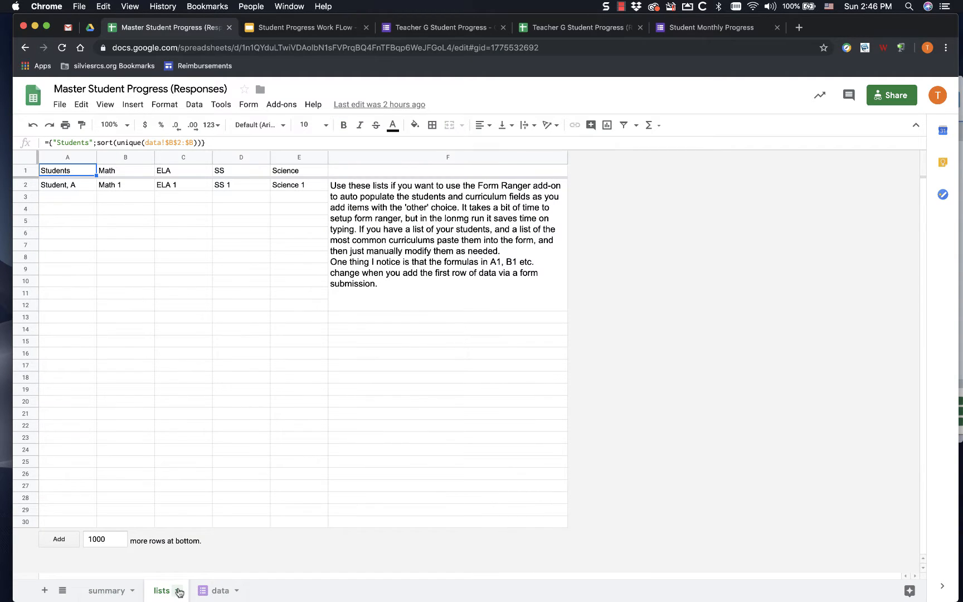
{"action": "left_click", "coordinate": [177, 591]}
{"action": "mouse_move", "coordinate": [194, 430]}
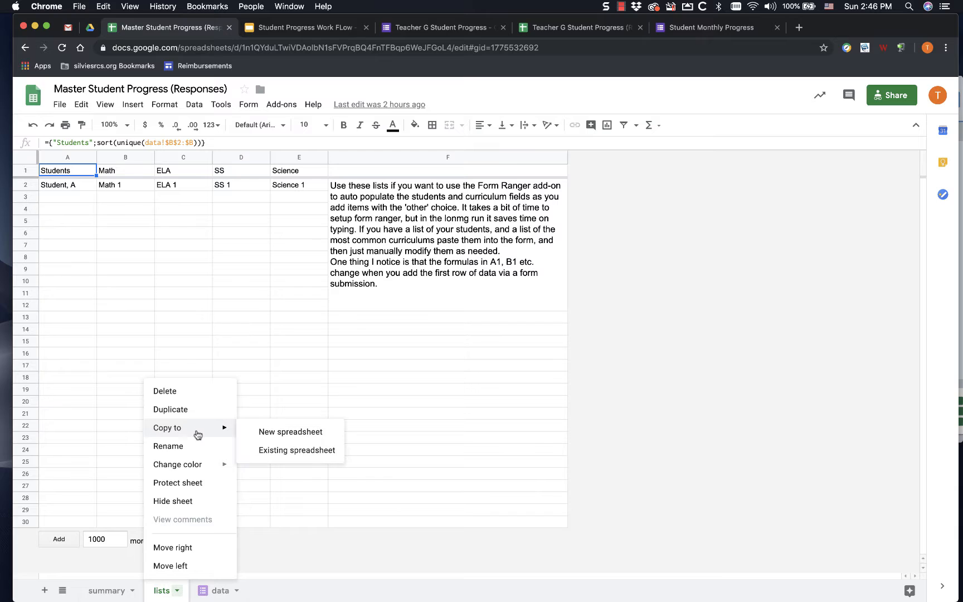
{"action": "left_click", "coordinate": [284, 451]}
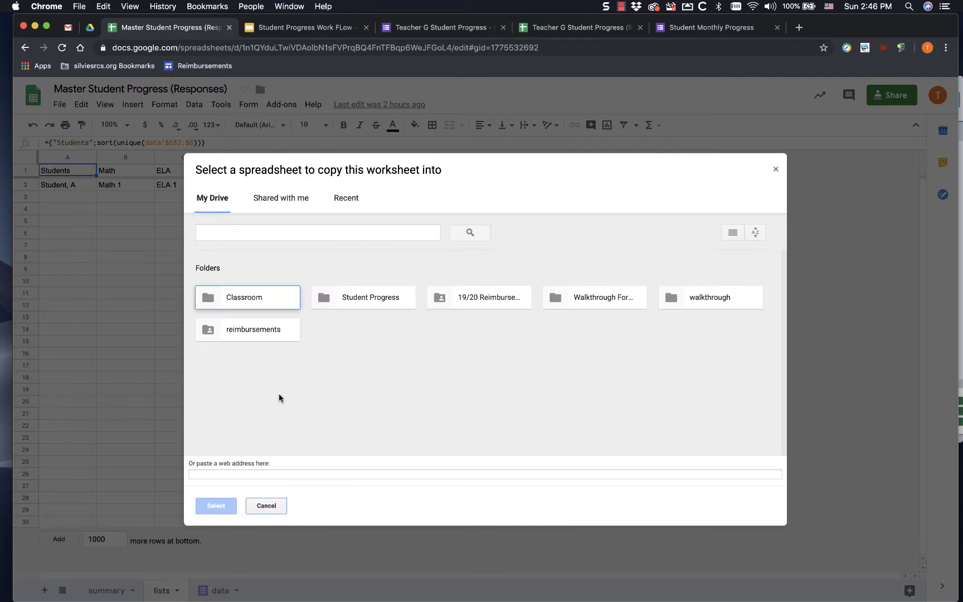
{"action": "left_click", "coordinate": [350, 202]}
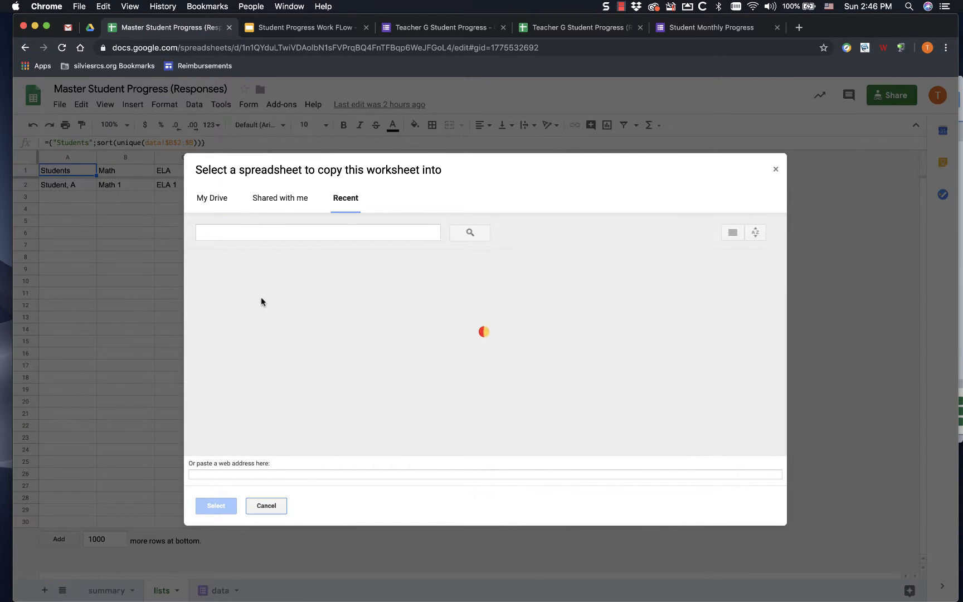
{"action": "left_click", "coordinate": [250, 321]}
{"action": "left_click", "coordinate": [217, 503]}
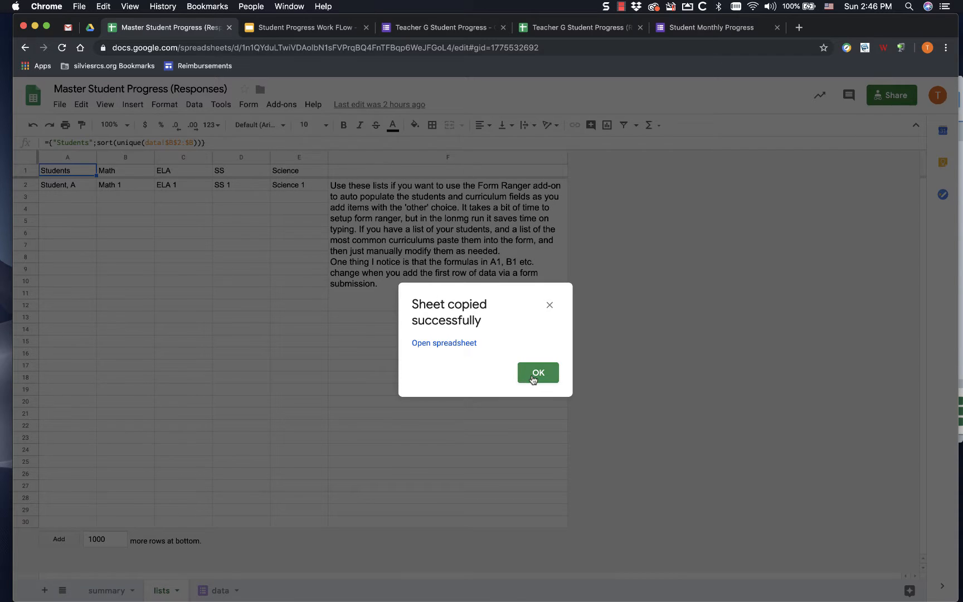
In the Teacher G response spreadsheet, reorder the sheets to put Copy of summary first and Copy of lists second, ahead of data.
{"action": "left_click", "coordinate": [535, 375]}
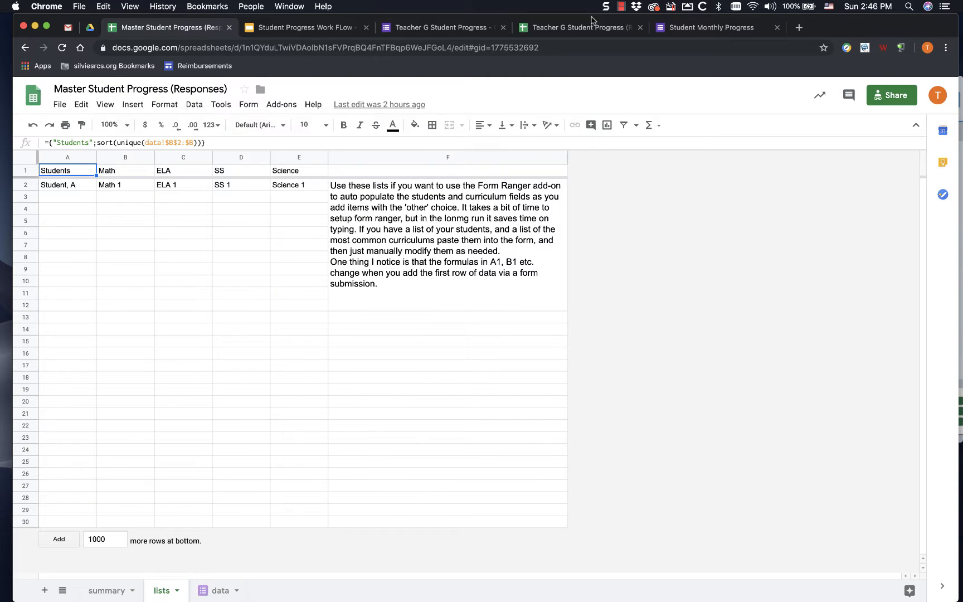
{"action": "left_click", "coordinate": [576, 29]}
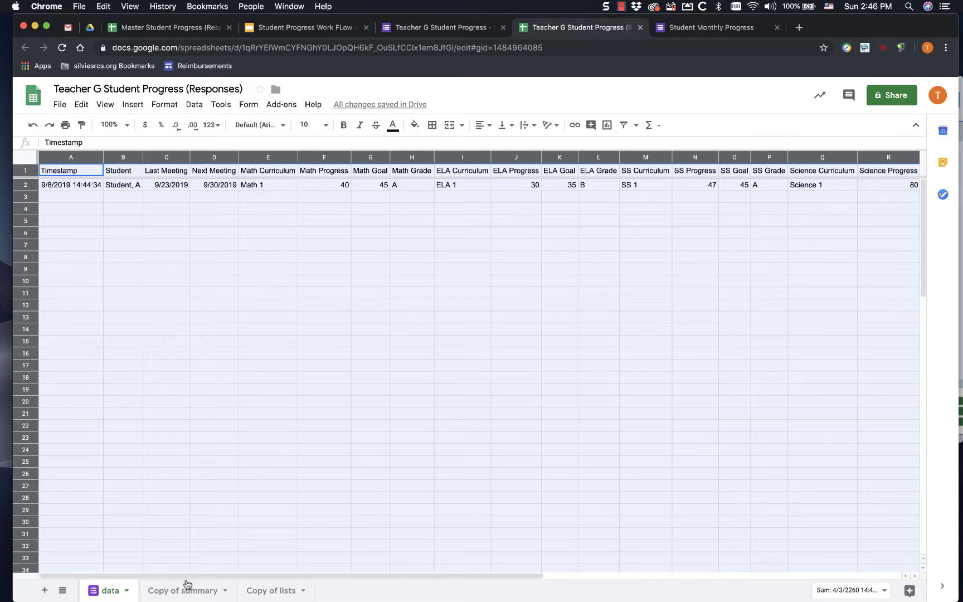
{"action": "left_click_drag", "start_coordinate": [187, 590], "coordinate": [99, 593]}
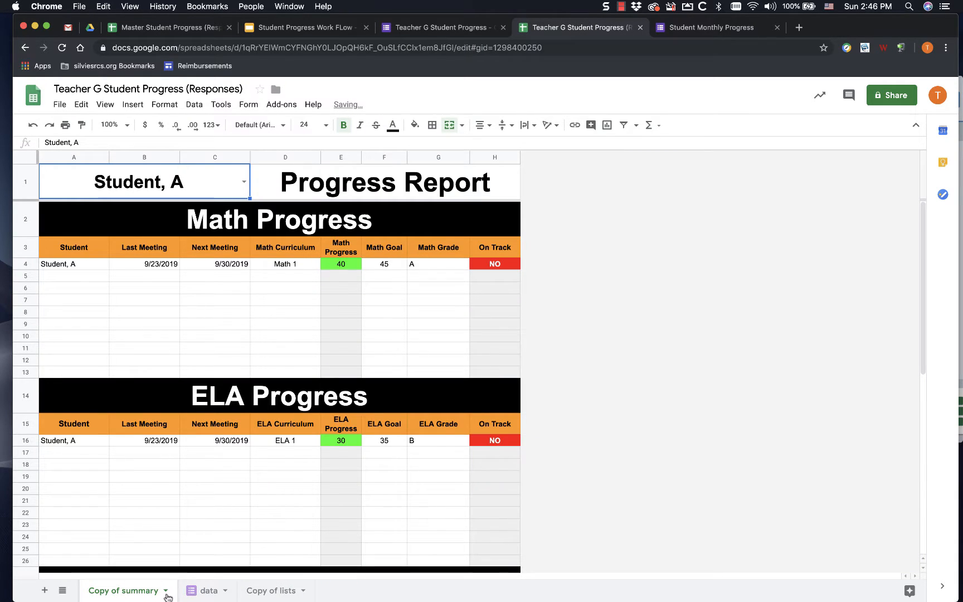
{"action": "left_click_drag", "start_coordinate": [260, 592], "coordinate": [193, 591]}
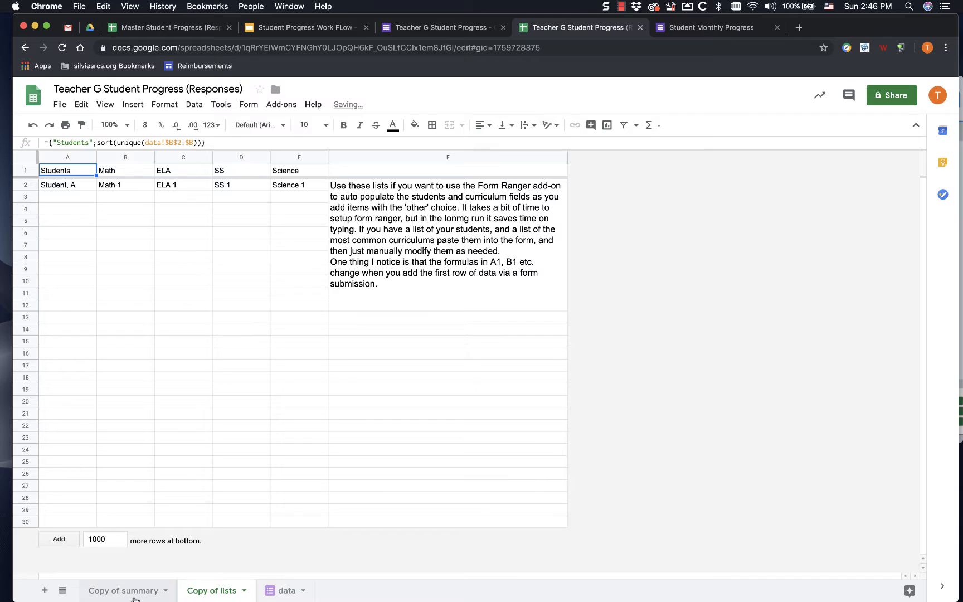
Rename the Copy of summary sheet as summary.
{"action": "left_click", "coordinate": [128, 594]}
{"action": "double_click", "coordinate": [126, 595]}
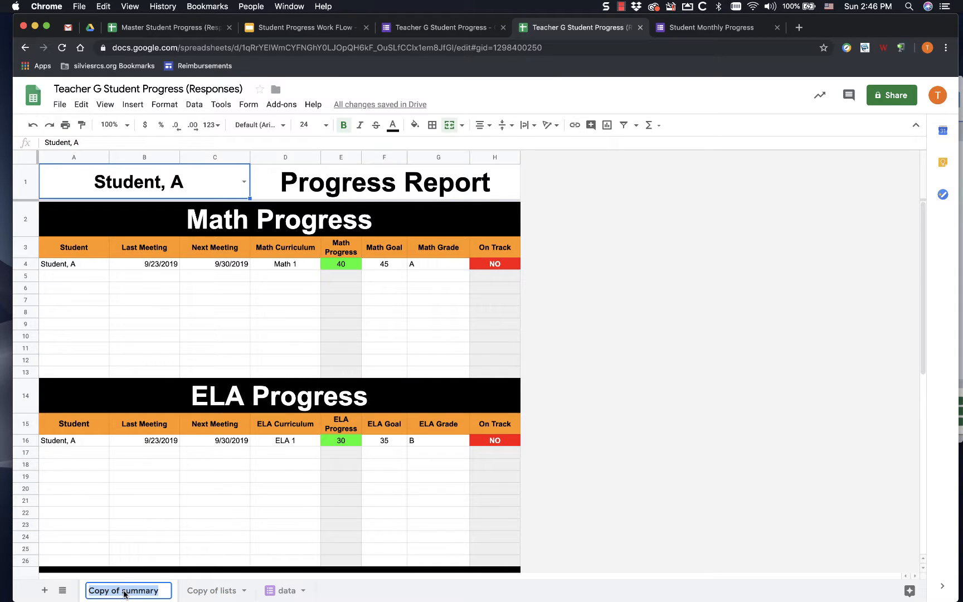
{"action": "left_click", "coordinate": [123, 594]}
{"action": "left_click_drag", "start_coordinate": [118, 595], "coordinate": [84, 596]}
{"action": "key", "text": "BackSpace"}
Rename the Copy of lists sheet as lists.
{"action": "double_click", "coordinate": [181, 592]}
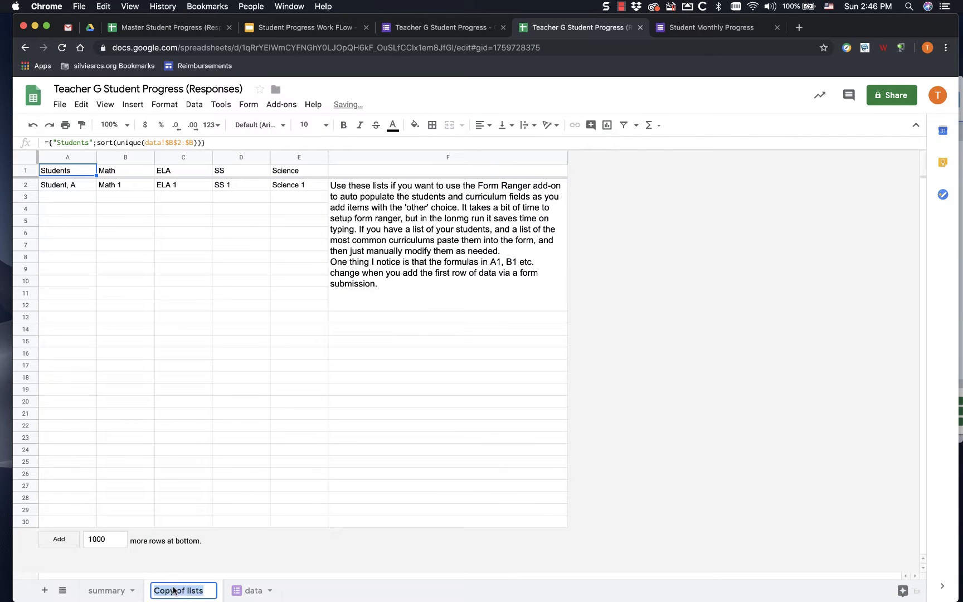
{"action": "left_click", "coordinate": [187, 595]}
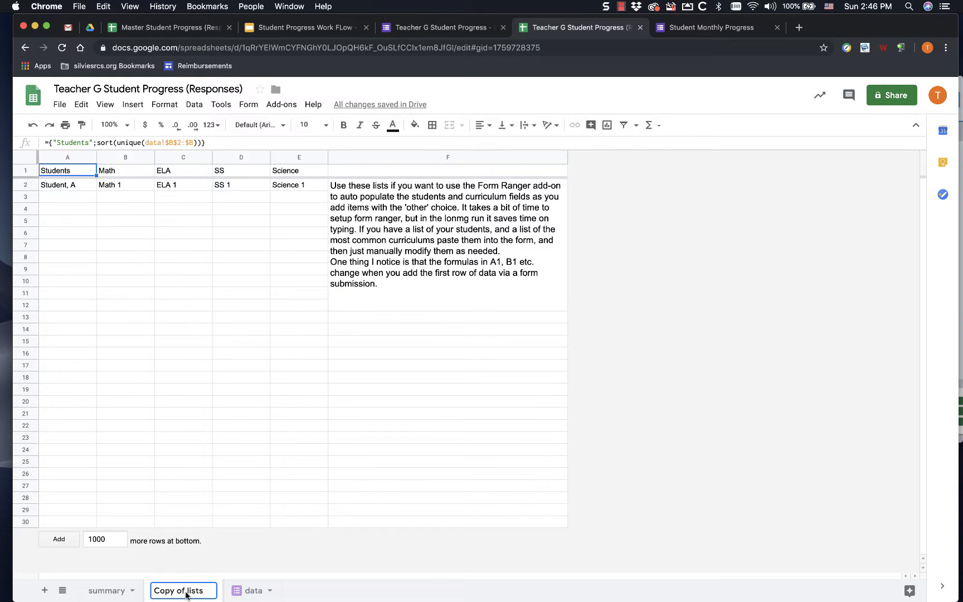
{"action": "key", "text": "BackSpace"}
{"action": "key", "text": "BackSpace"}
{"action": "key", "text": "BackSpace"}
{"action": "key", "text": "BackSpace"}
{"action": "key", "text": "BackSpace"}
{"action": "key", "text": "BackSpace"}
{"action": "key", "text": "BackSpace"}
{"action": "key", "text": "BackSpace"}
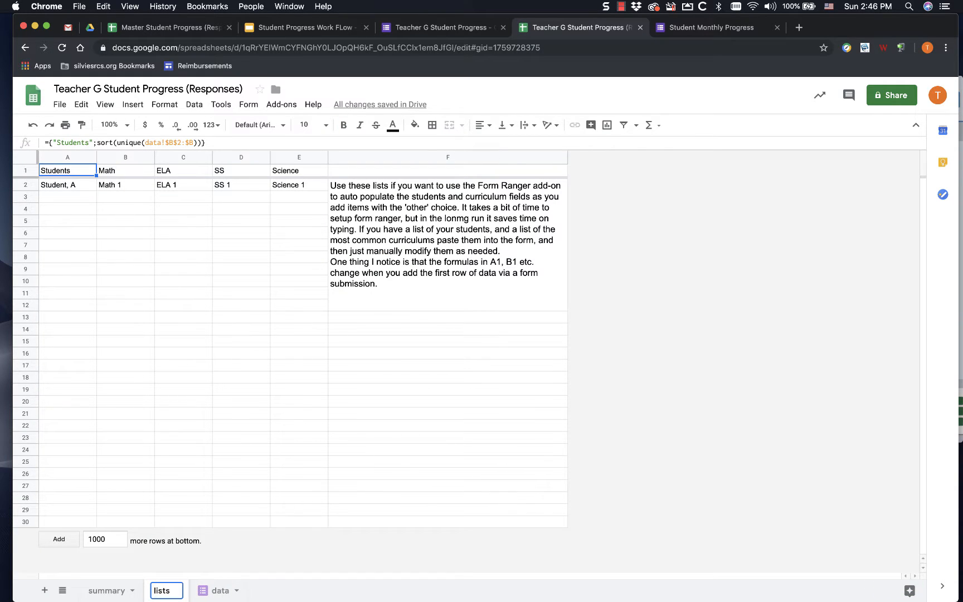
{"action": "left_click", "coordinate": [198, 467]}
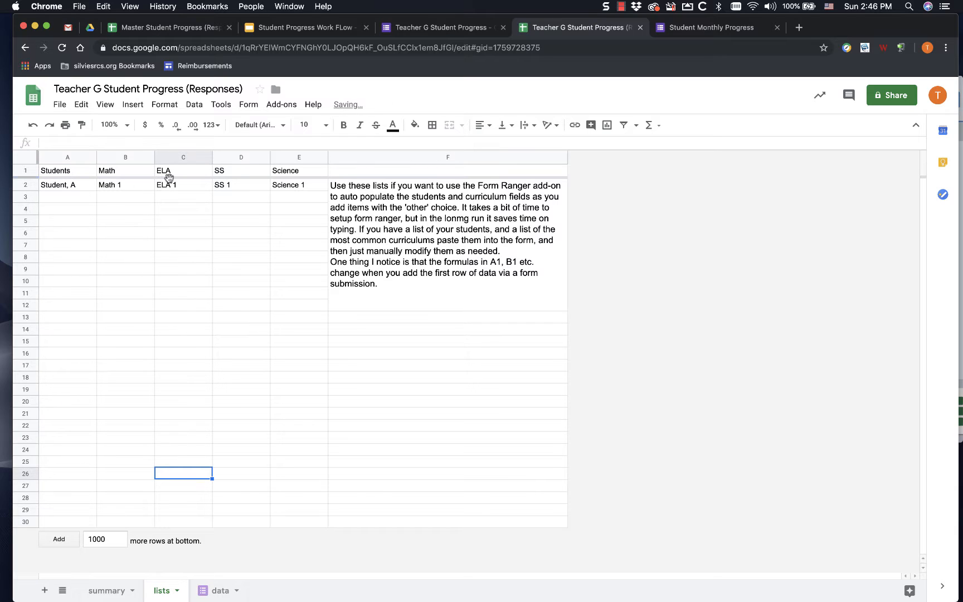
Review the data and lists sheets, and look over every subject section of the summary sheet's progress report.
{"action": "left_click", "coordinate": [213, 590]}
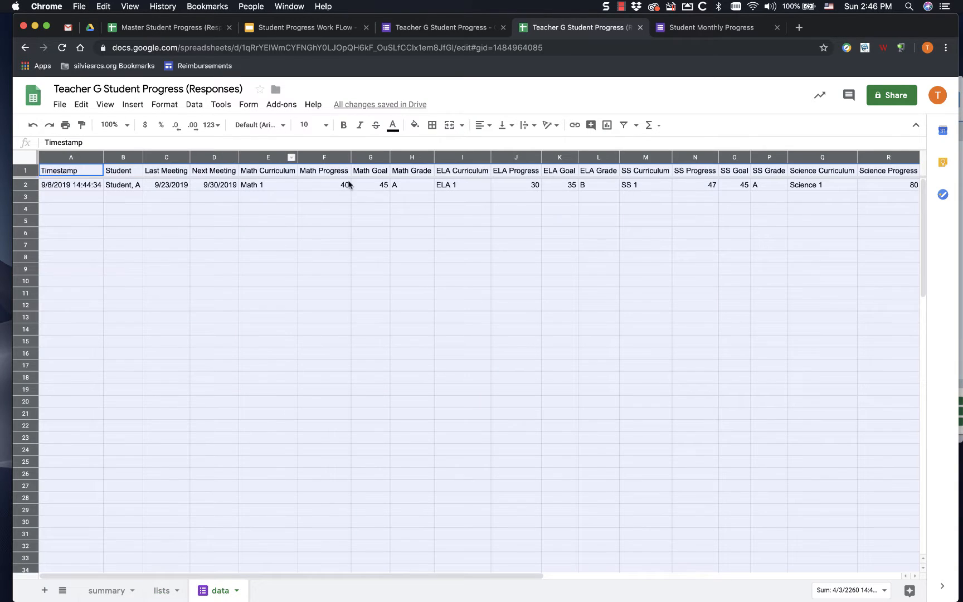
{"action": "left_click", "coordinate": [161, 591]}
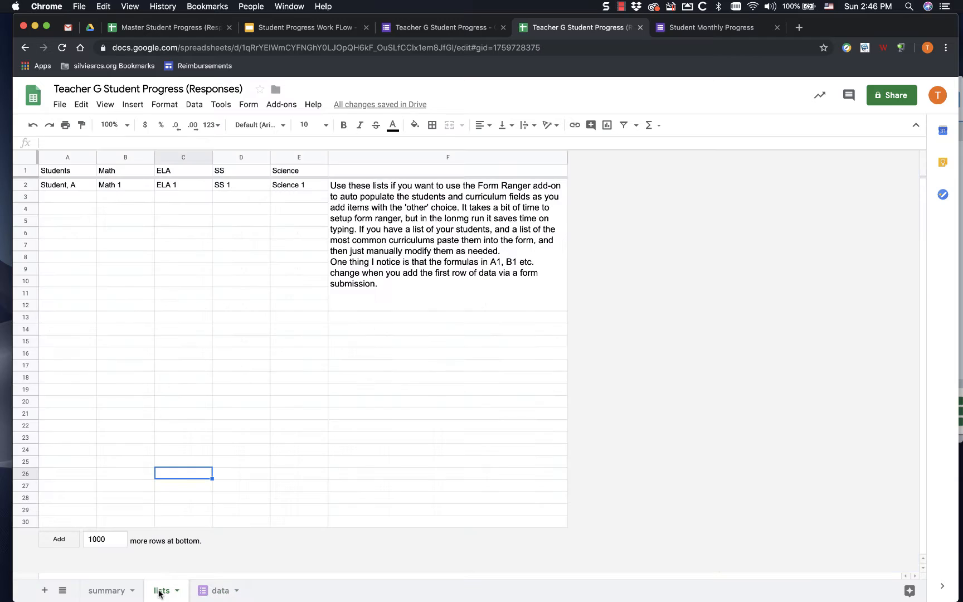
{"action": "left_click", "coordinate": [114, 593]}
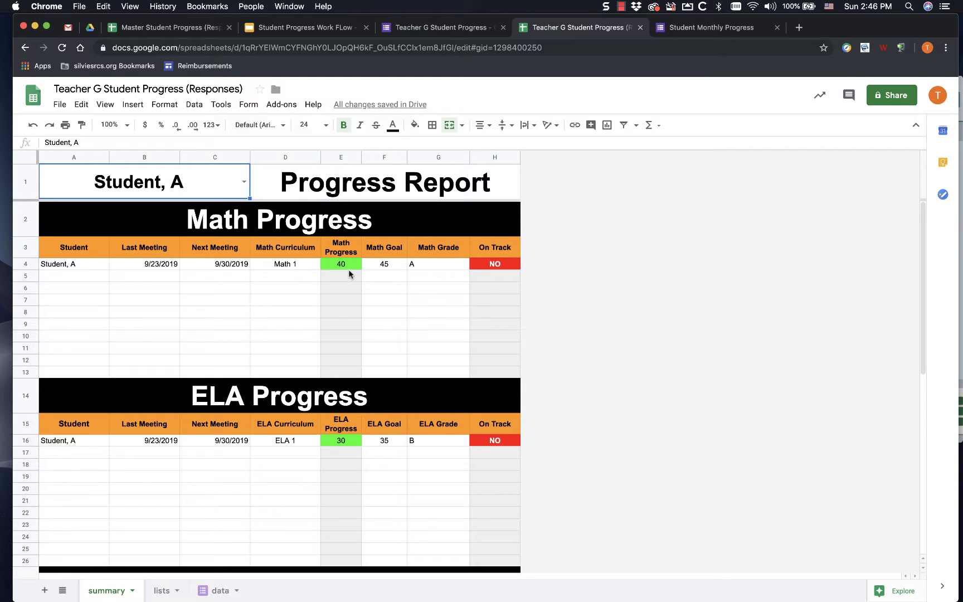
{"action": "scroll", "coordinate": [349, 270], "scroll_direction": "down", "scroll_amount": 6}
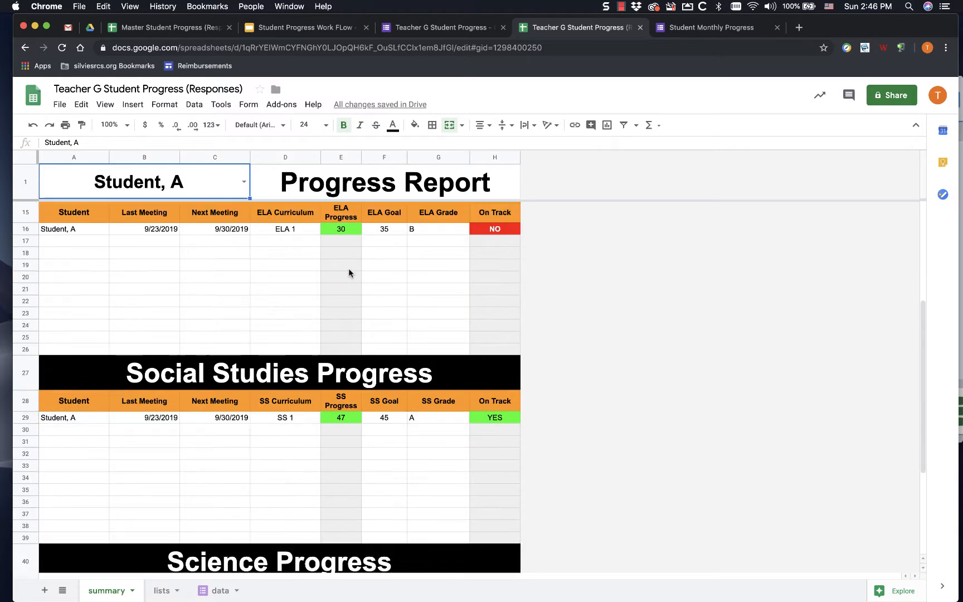
{"action": "scroll", "coordinate": [349, 271], "scroll_direction": "down", "scroll_amount": 1}
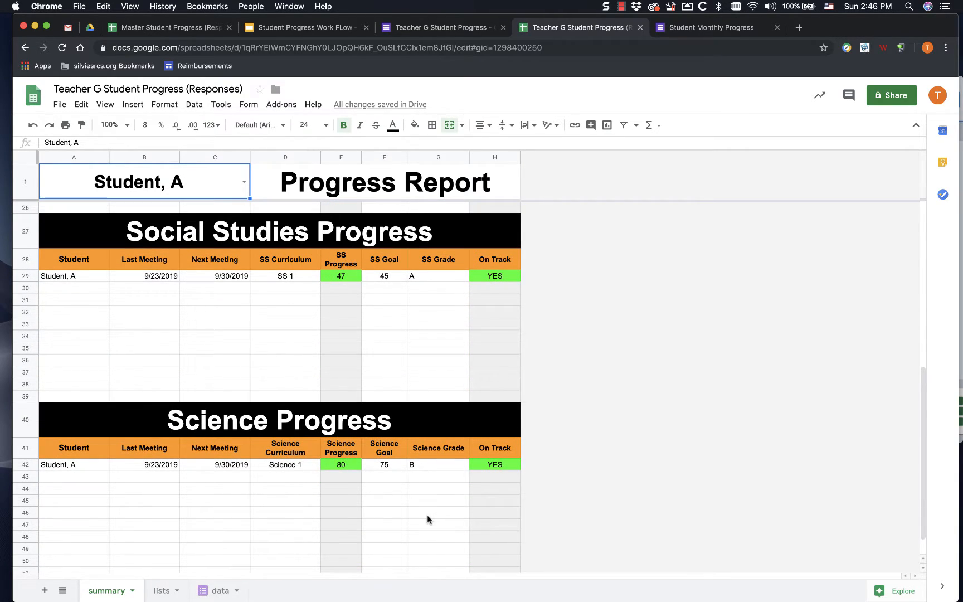
{"action": "scroll", "coordinate": [426, 510], "scroll_direction": "down", "scroll_amount": 2}
{"action": "scroll", "coordinate": [427, 508], "scroll_direction": "up", "scroll_amount": 8}
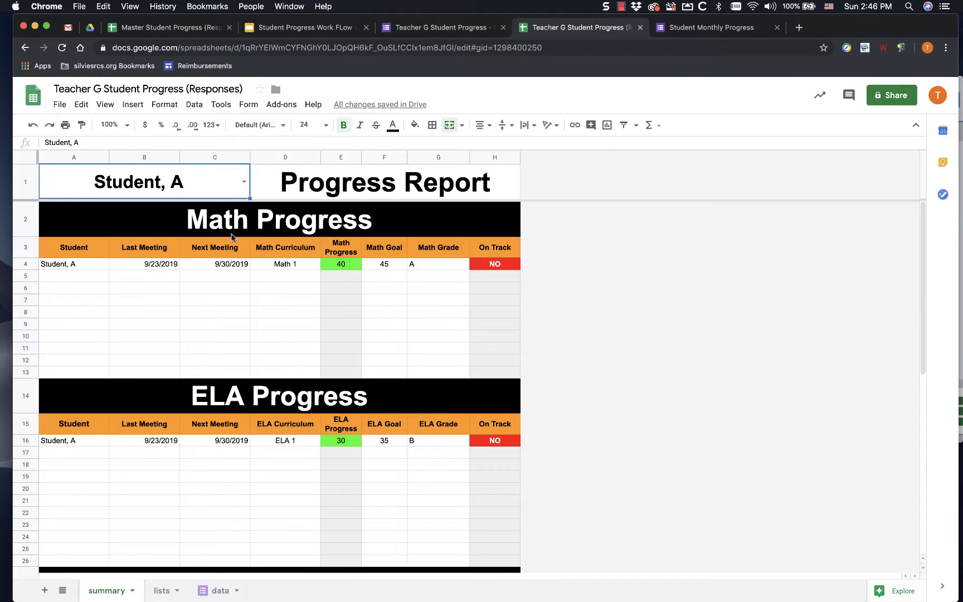
Try the Student option in the summary's student selector, check the data sheet, and set the selector back to Student, A.
{"action": "left_click", "coordinate": [242, 185]}
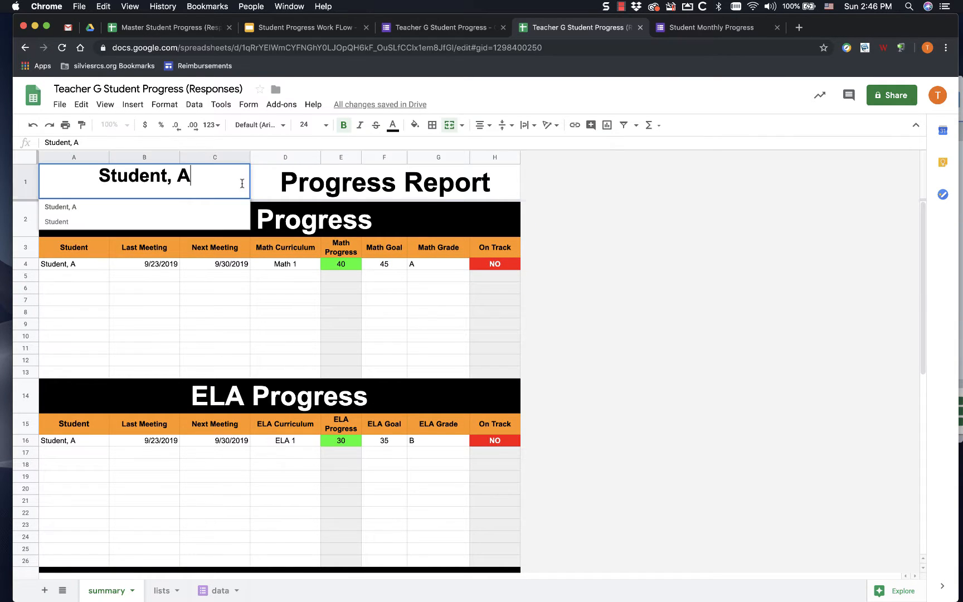
{"action": "left_click", "coordinate": [88, 222]}
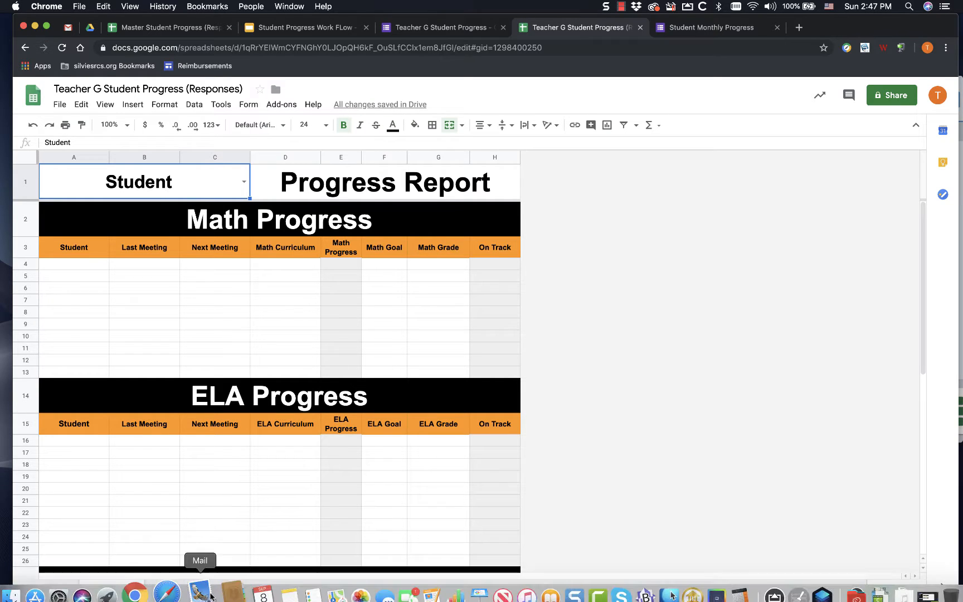
{"action": "left_click", "coordinate": [216, 590]}
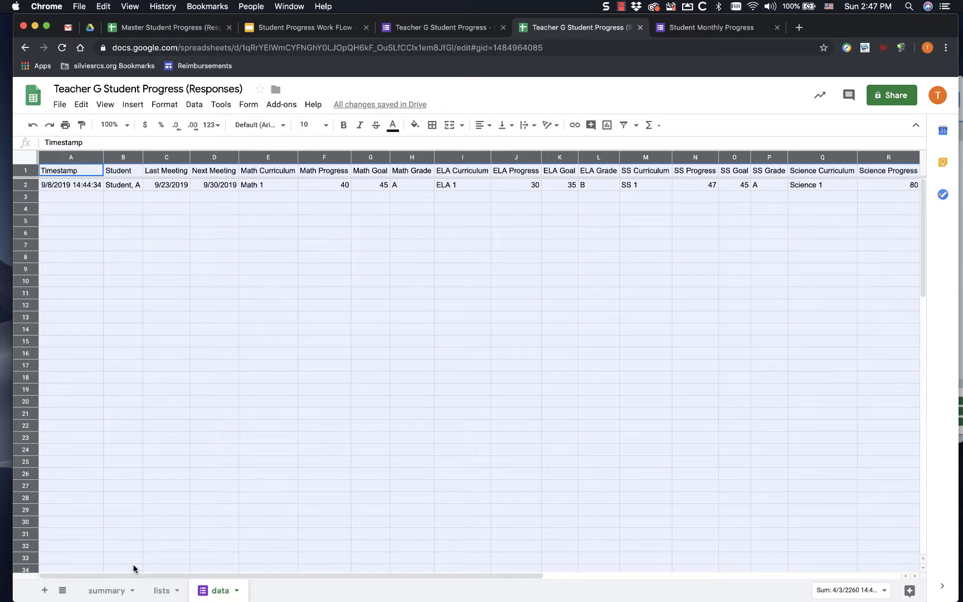
{"action": "left_click", "coordinate": [103, 590]}
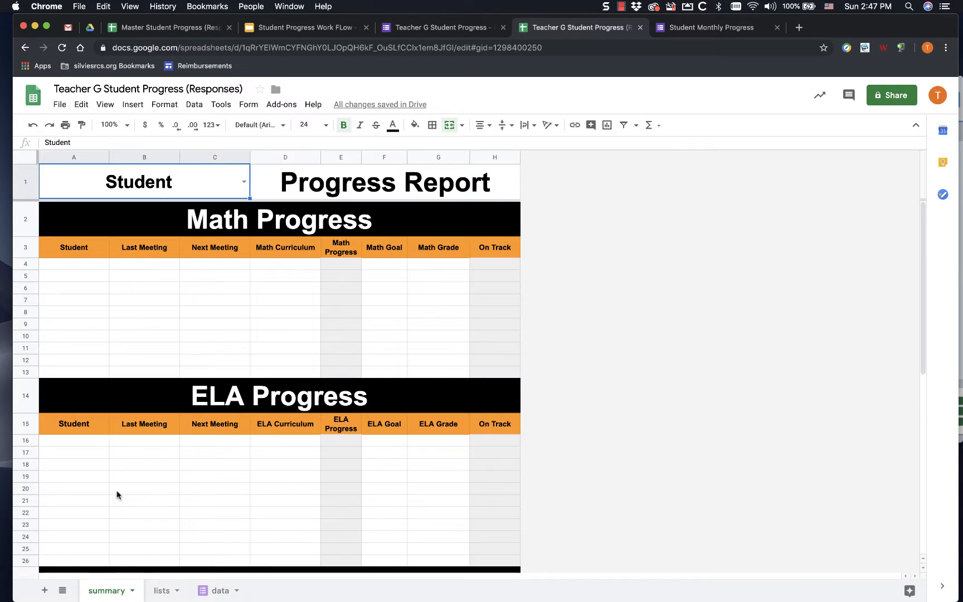
{"action": "left_click", "coordinate": [243, 182]}
{"action": "left_click", "coordinate": [106, 221]}
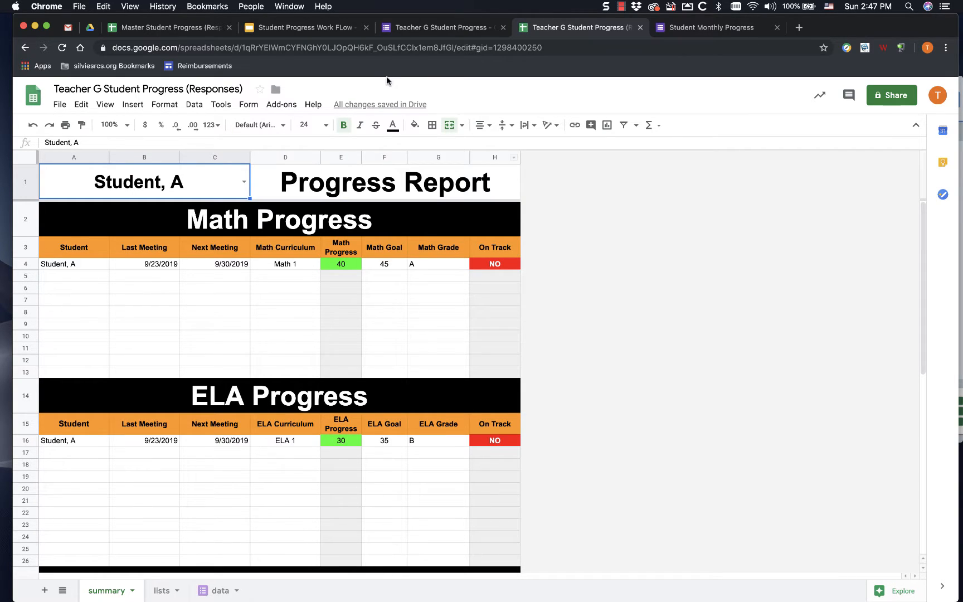
Check the Part 1 setup instructions in the workflow slides and inspect the query formula in cell A4 of Copy of Student Master Sheet.
{"action": "left_click", "coordinate": [327, 31]}
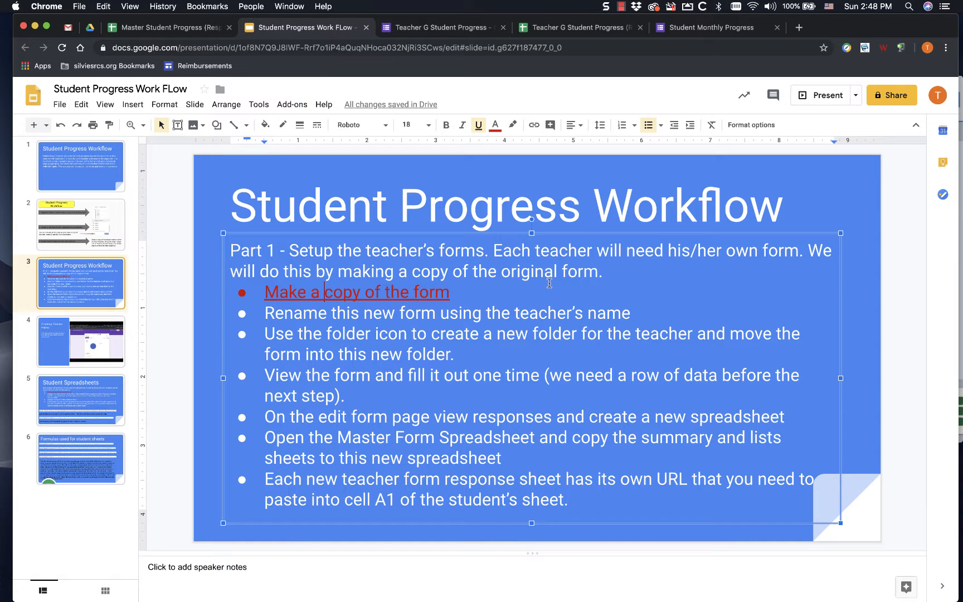
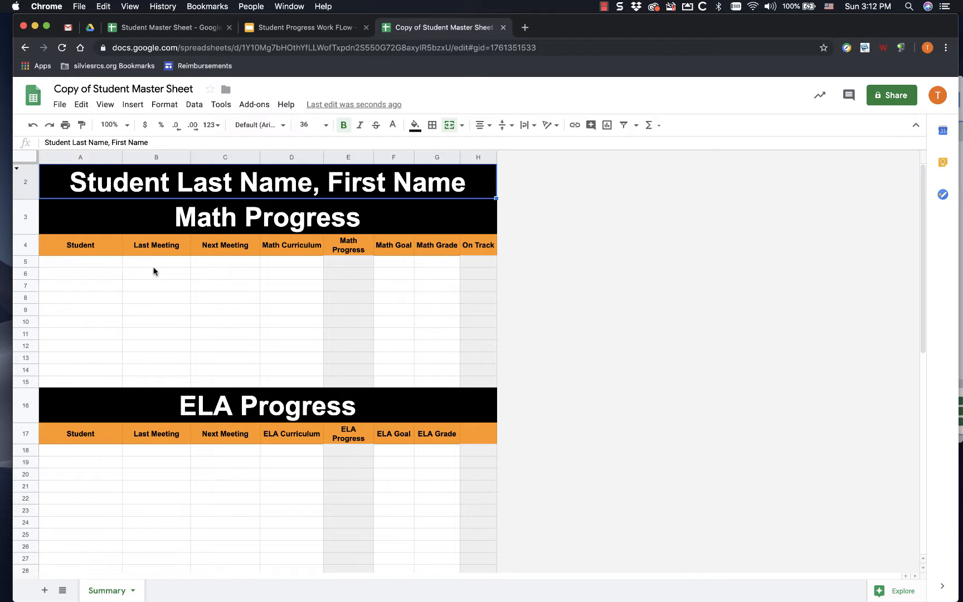
{"action": "left_click", "coordinate": [95, 253]}
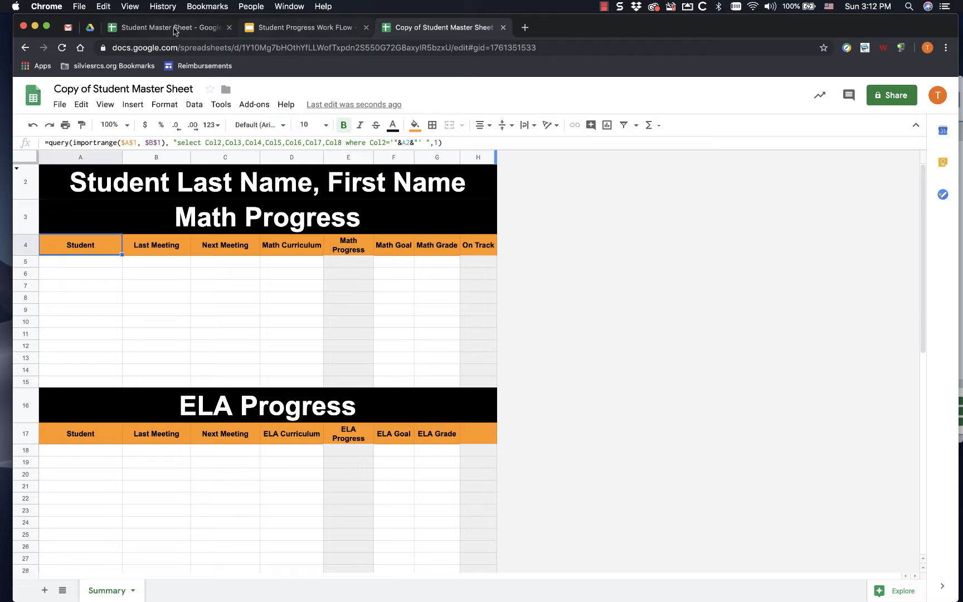
Open Teacher G Student Progress (Responses) from the Teacher G folder inside Student Progress in Drive and copy its full URL.
{"action": "left_click", "coordinate": [89, 28]}
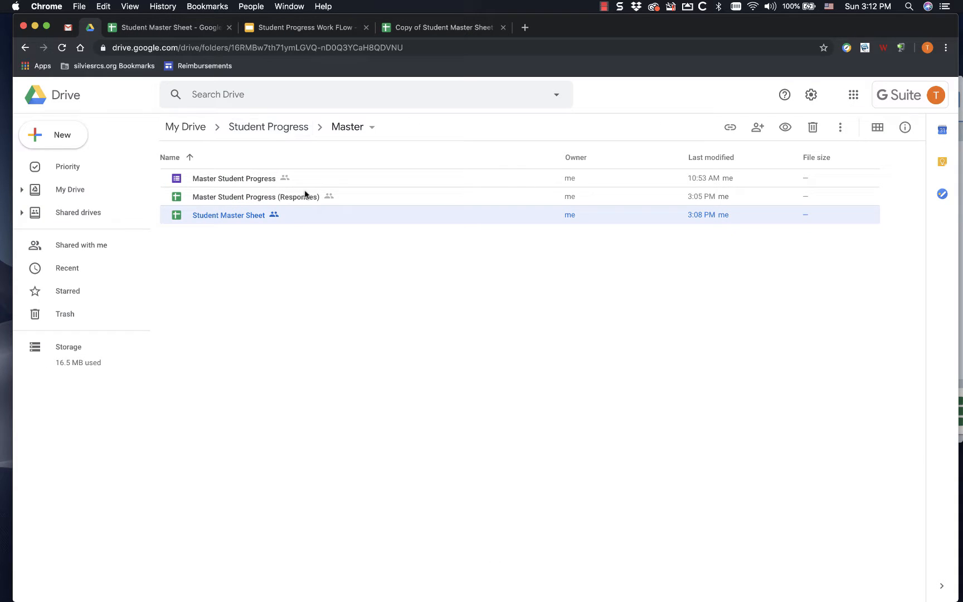
{"action": "left_click", "coordinate": [280, 127]}
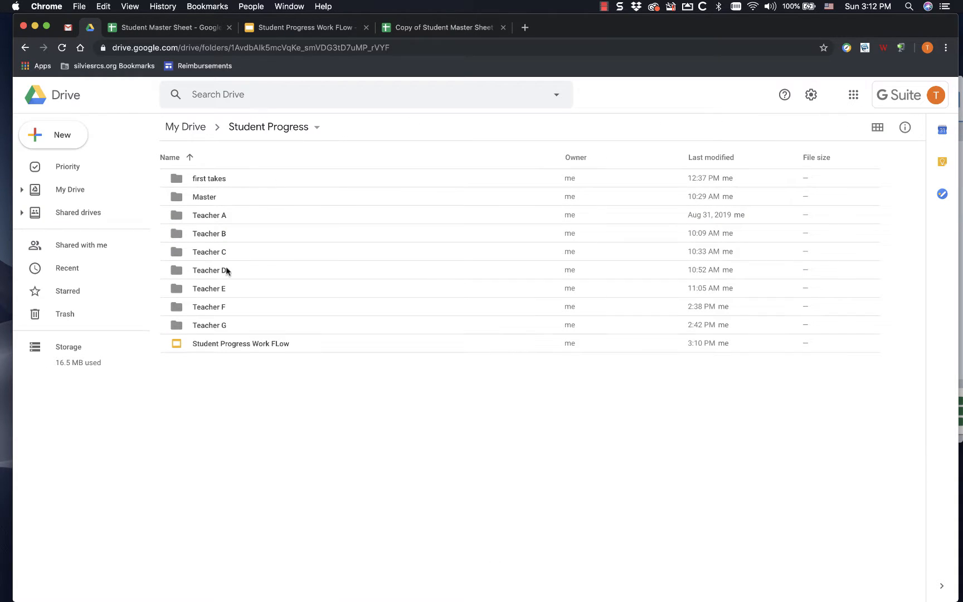
{"action": "double_click", "coordinate": [206, 325]}
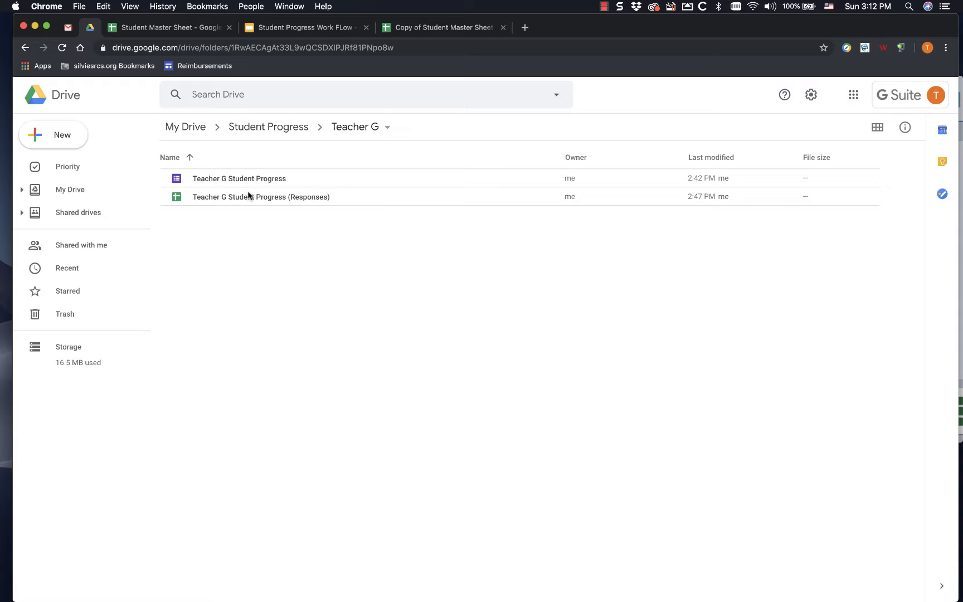
{"action": "double_click", "coordinate": [236, 197]}
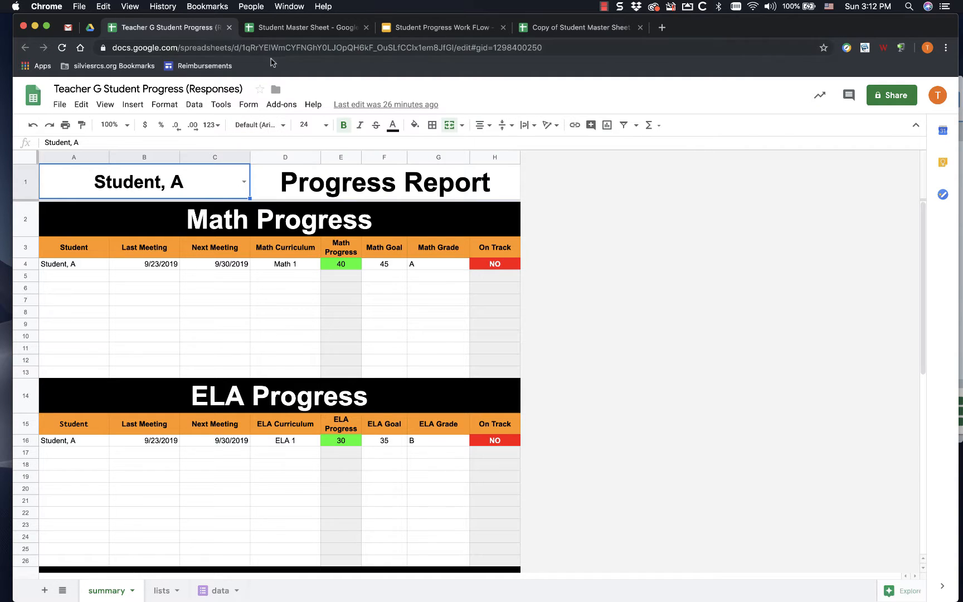
{"action": "double_click", "coordinate": [266, 49]}
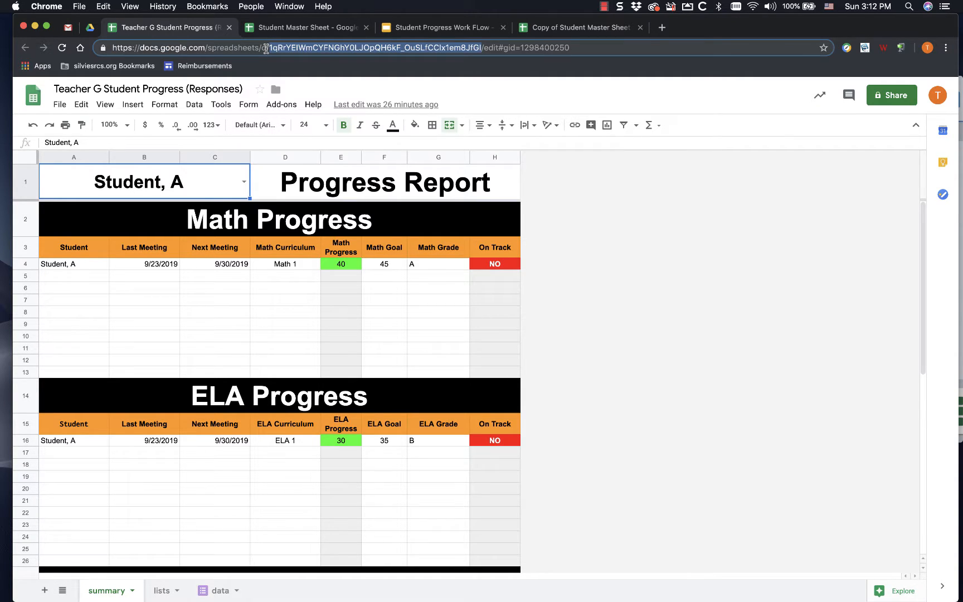
{"action": "triple_click", "coordinate": [266, 48]}
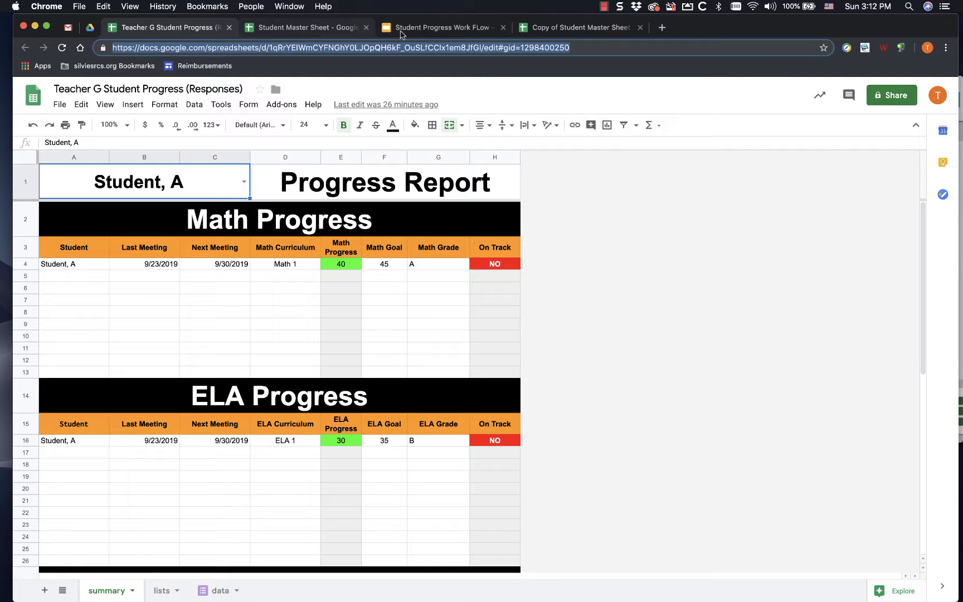
Unhide row 1 of Copy of Student Master Sheet and replace the link in cell A1 with the copied Teacher G spreadsheet URL.
{"action": "left_click", "coordinate": [579, 27]}
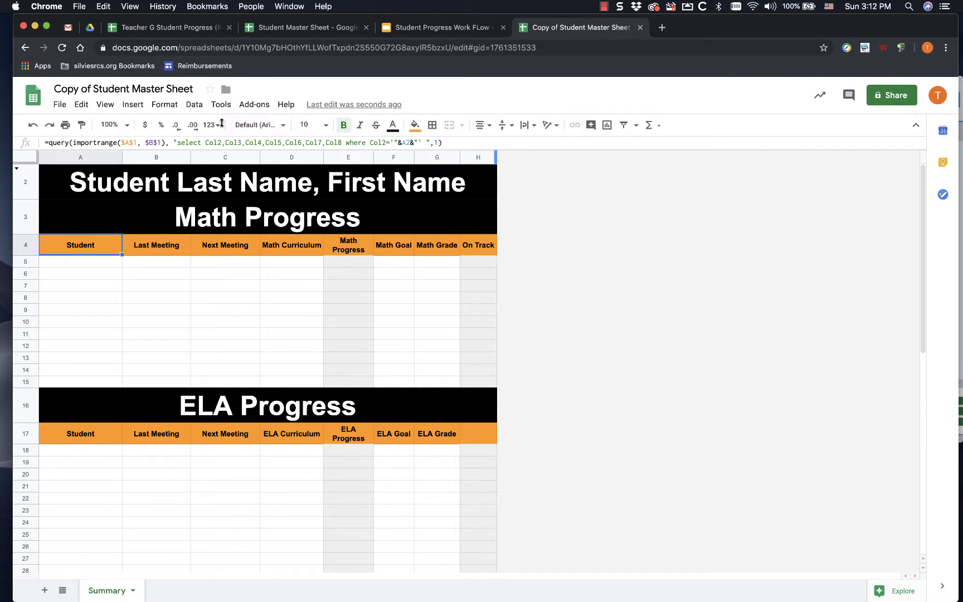
{"action": "left_click", "coordinate": [16, 170]}
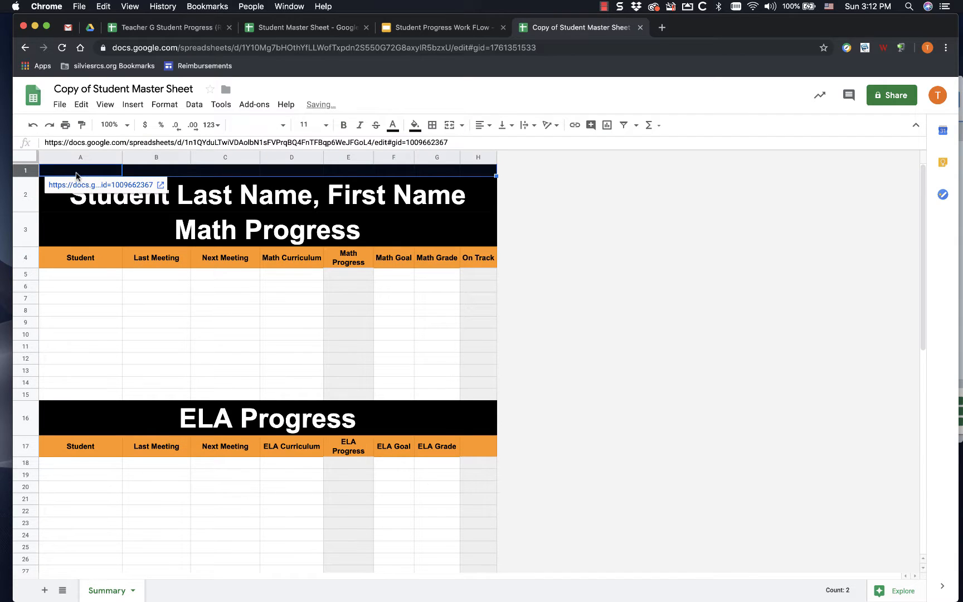
{"action": "left_click", "coordinate": [77, 175]}
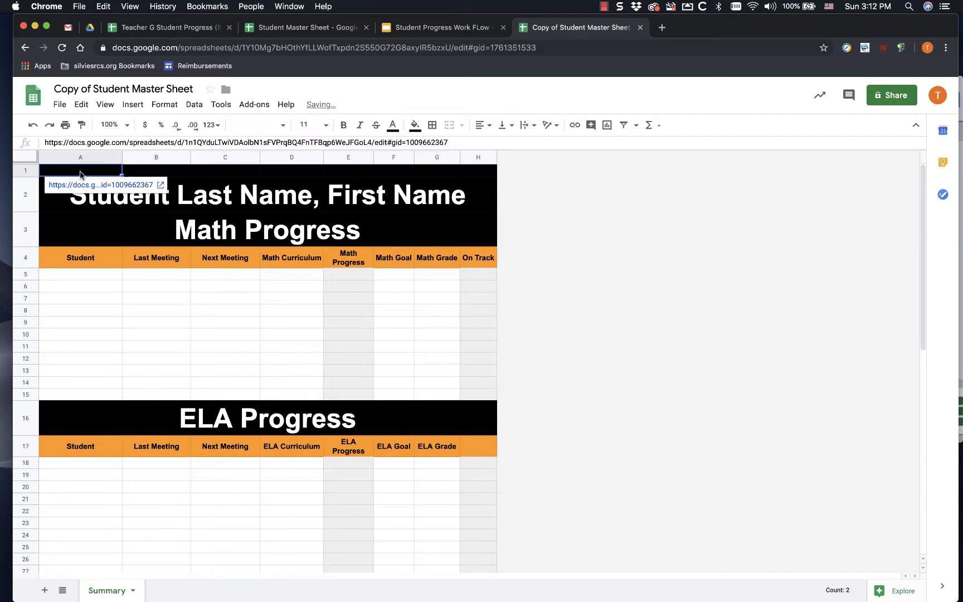
{"action": "left_click", "coordinate": [109, 141]}
{"action": "key", "text": "ctrl+a"}
{"action": "key", "text": "super+v"}
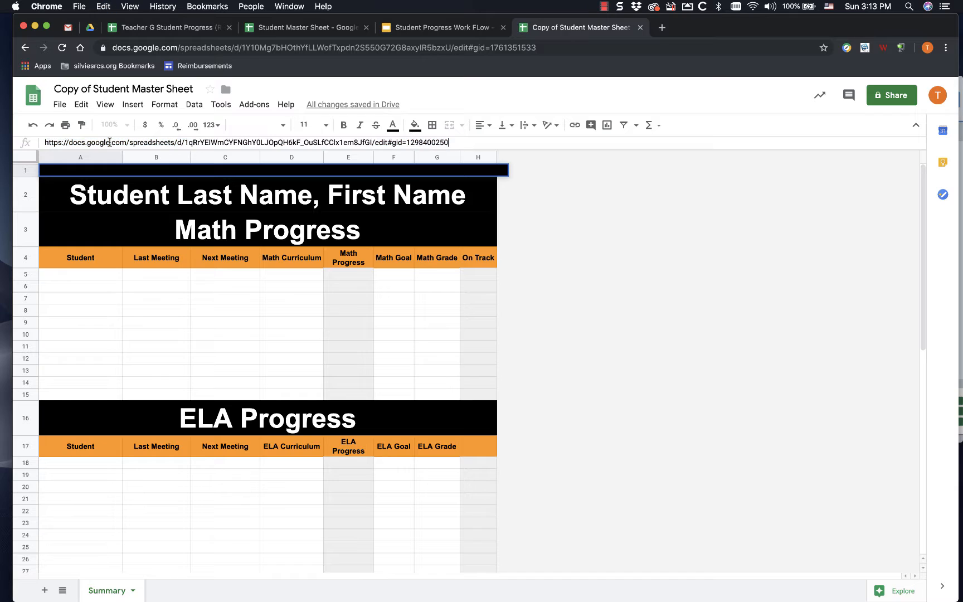
{"action": "key", "text": "Return"}
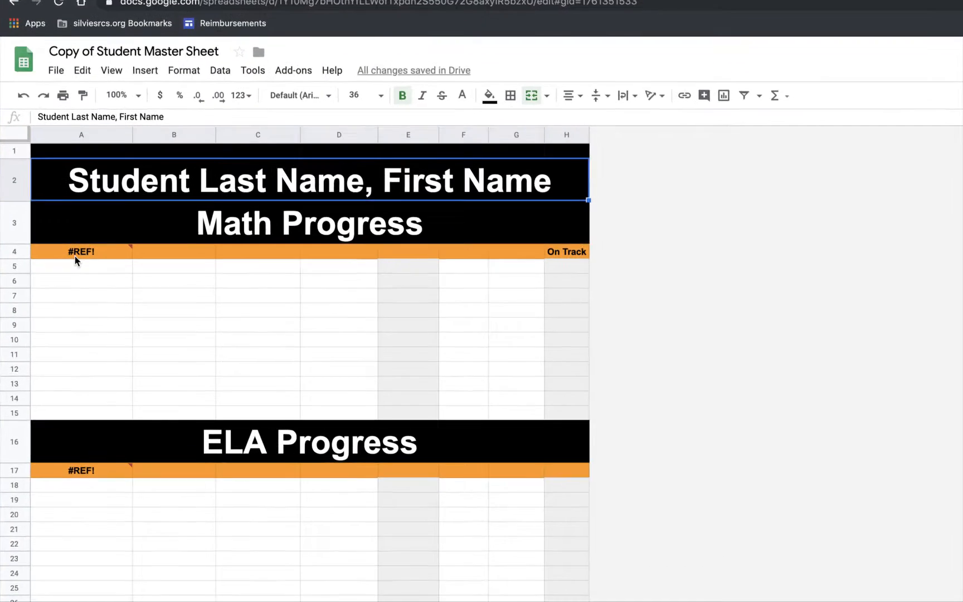
Allow Copy of Student Master Sheet to access the connected Teacher G spreadsheet and check the headers of all four subject sections.
{"action": "mouse_move", "coordinate": [74, 255]}
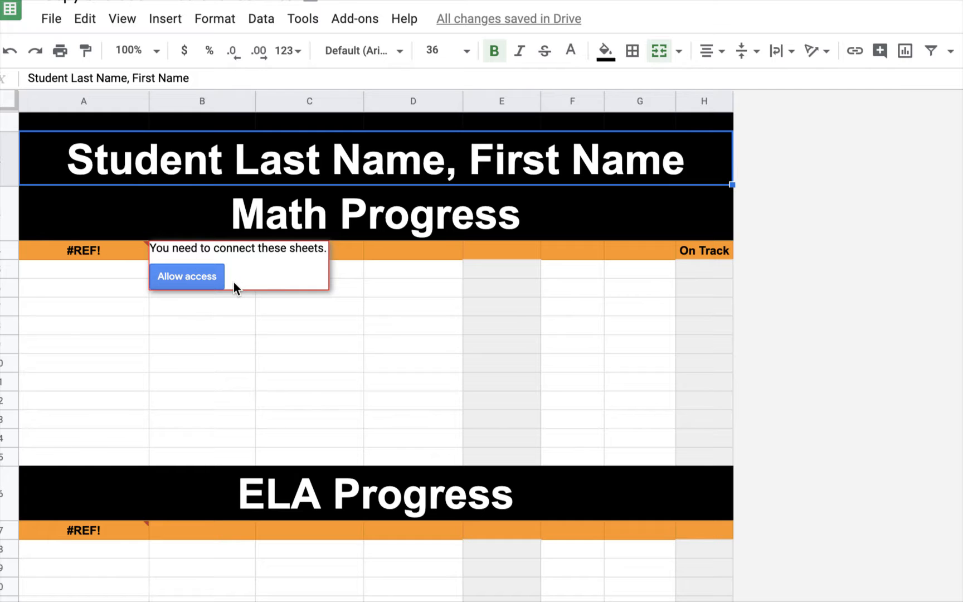
{"action": "left_click", "coordinate": [191, 278]}
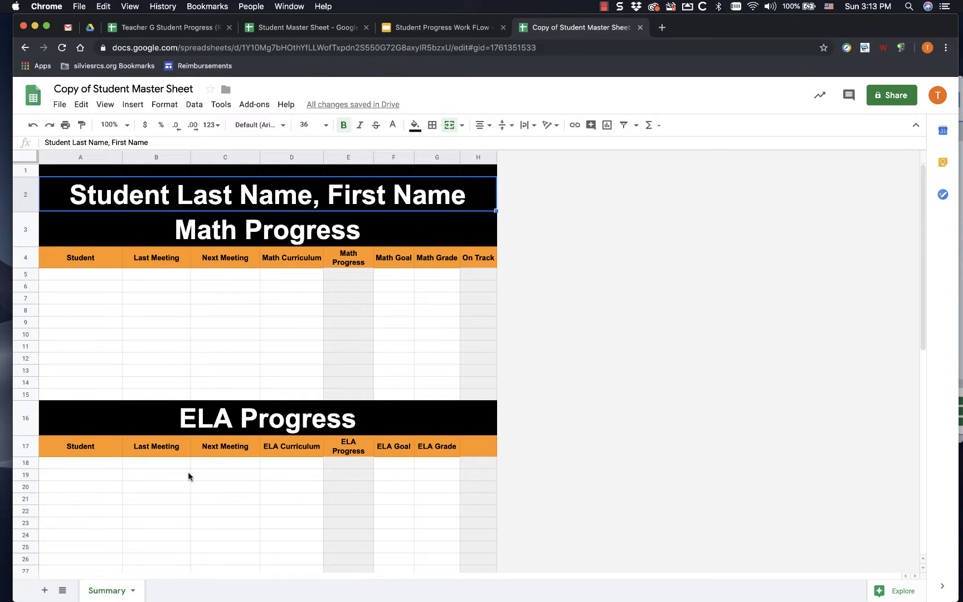
{"action": "scroll", "coordinate": [188, 477], "scroll_direction": "down", "scroll_amount": 10}
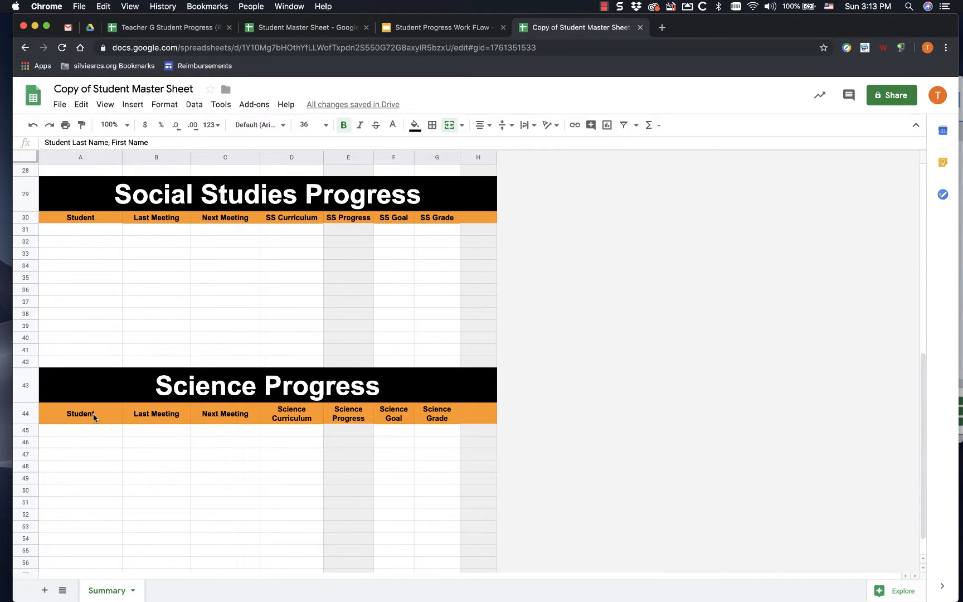
{"action": "scroll", "coordinate": [241, 438], "scroll_direction": "up", "scroll_amount": 10}
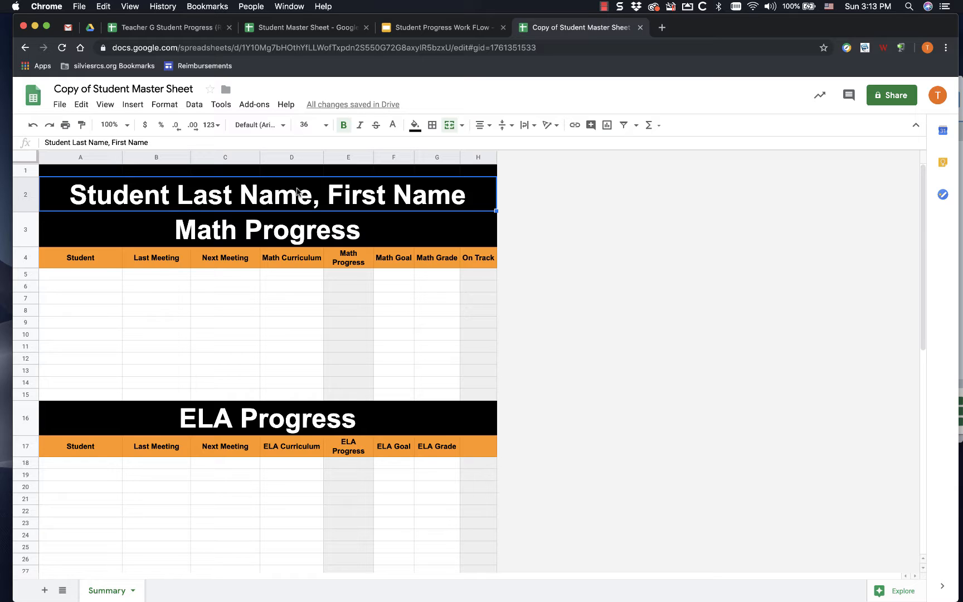
Try Student, A as the student name in row 2 and look through the Math, ELA, Social Studies and Science sections.
{"action": "double_click", "coordinate": [199, 195]}
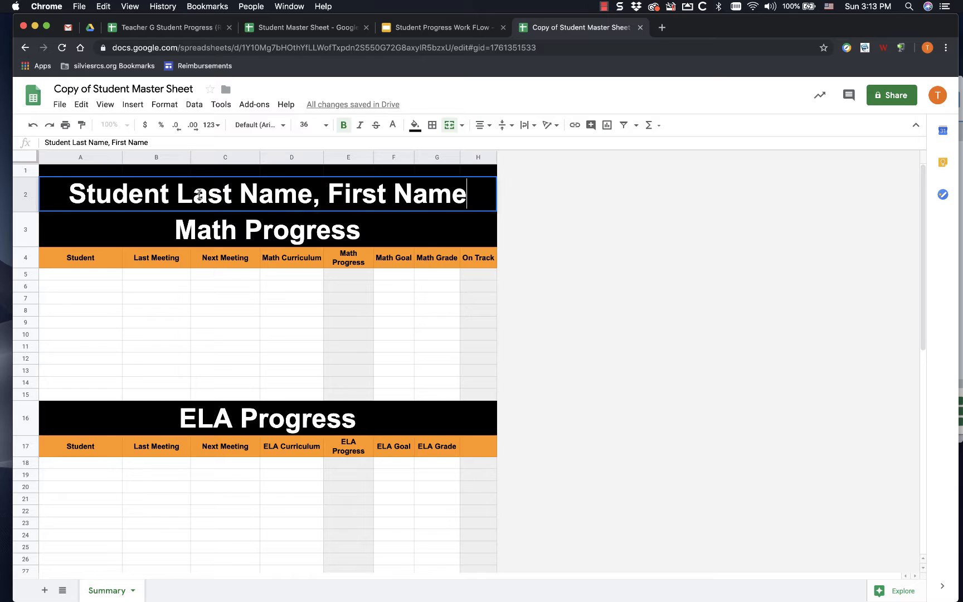
{"action": "left_click_drag", "start_coordinate": [169, 193], "coordinate": [518, 195]}
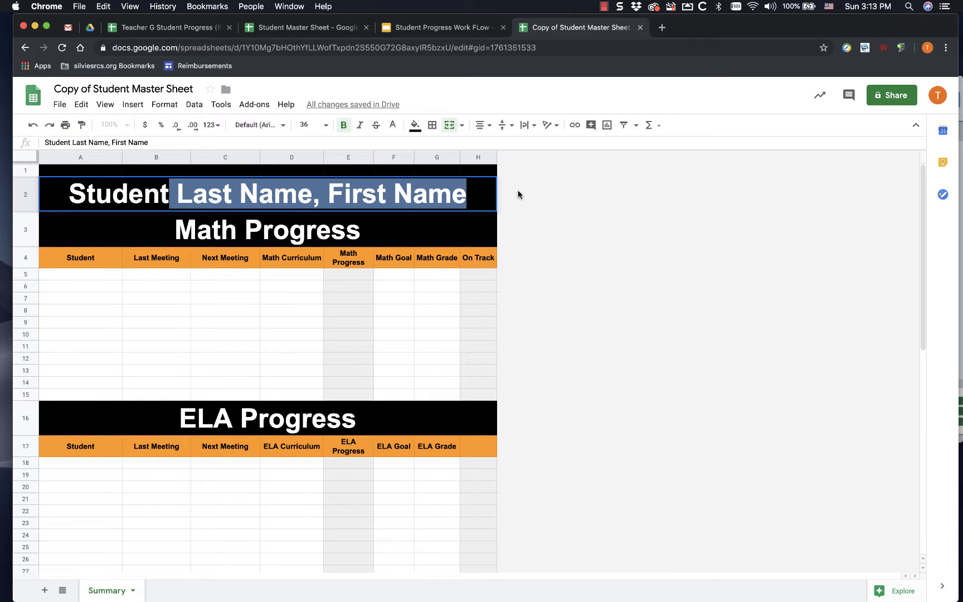
{"action": "type", "text": ", A"}
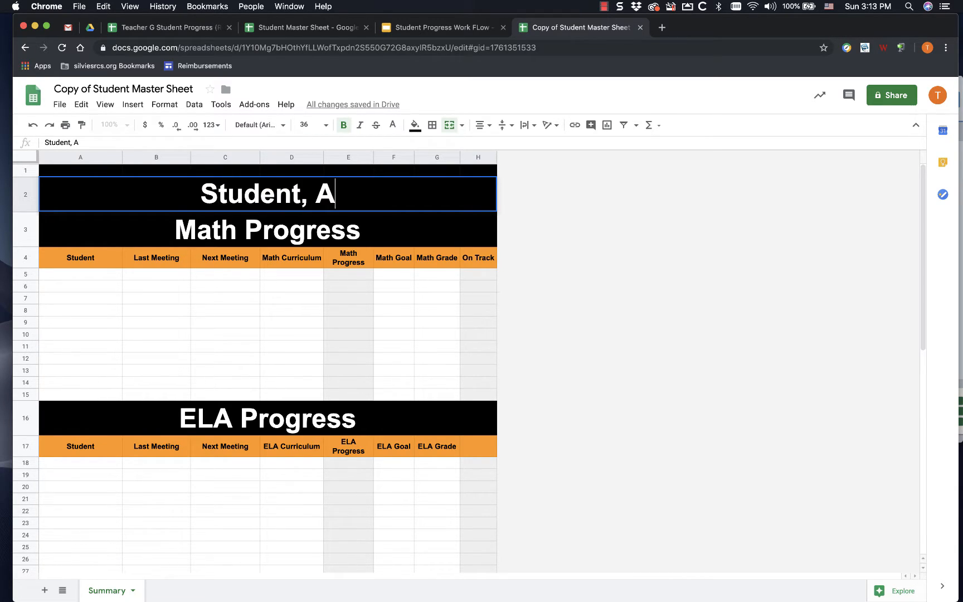
{"action": "key", "text": "Return"}
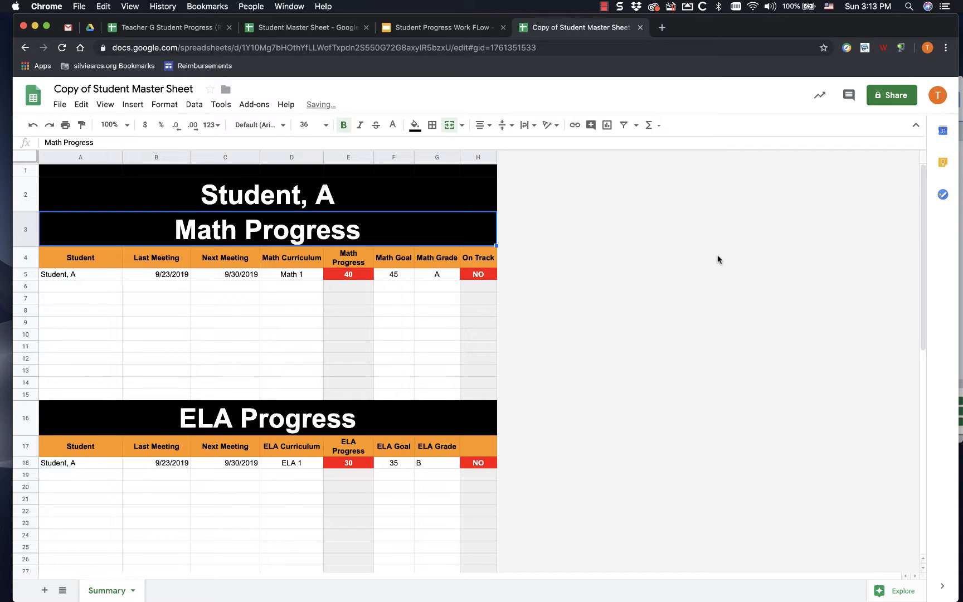
{"action": "scroll", "coordinate": [477, 397], "scroll_direction": "down", "scroll_amount": 15}
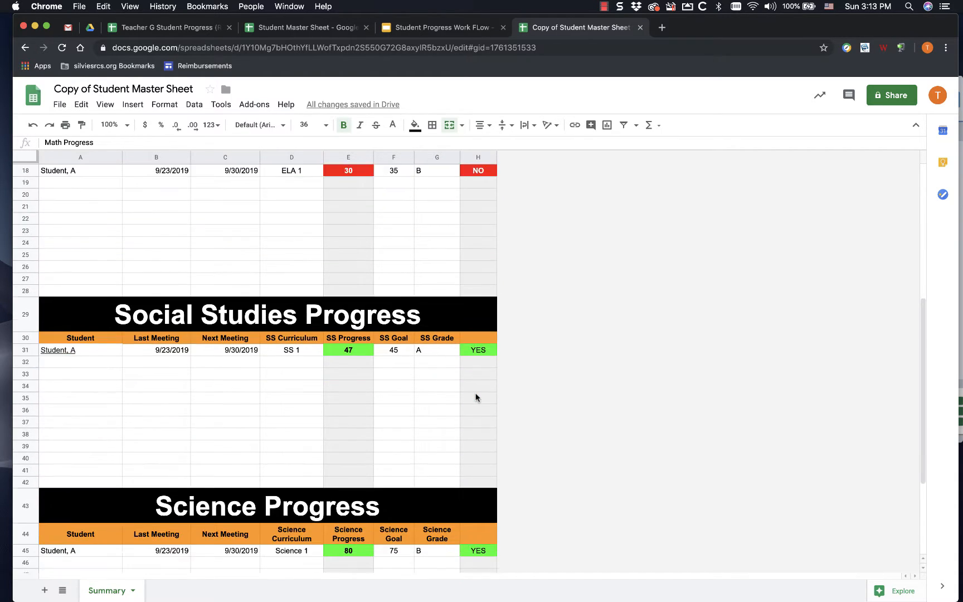
{"action": "scroll", "coordinate": [477, 397], "scroll_direction": "up", "scroll_amount": 10}
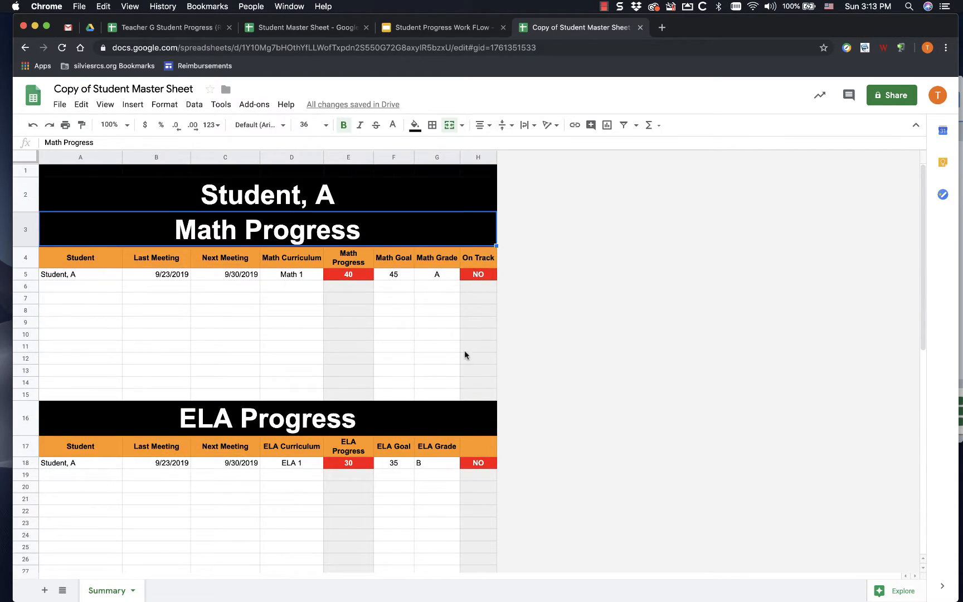
Replace the student name in row 2 with another student's last and first name.
{"action": "left_click", "coordinate": [343, 209]}
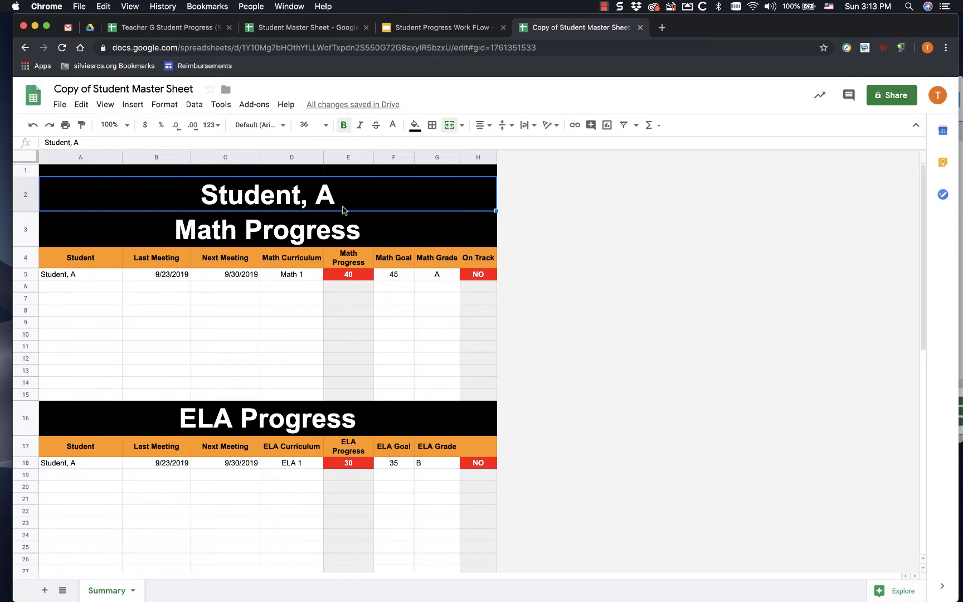
{"action": "type", "text": "Sm"}
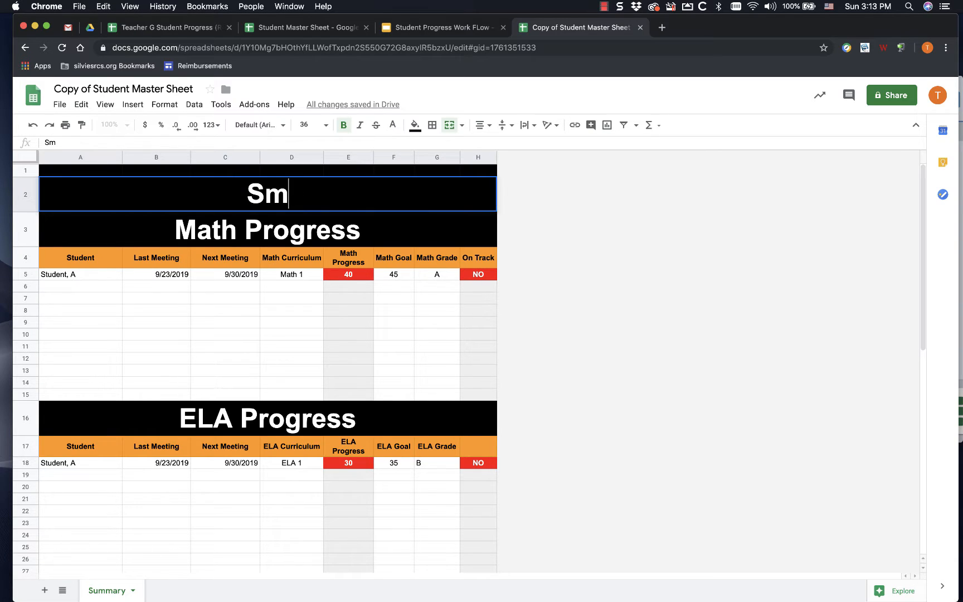
{"action": "type", "text": "ith, John"}
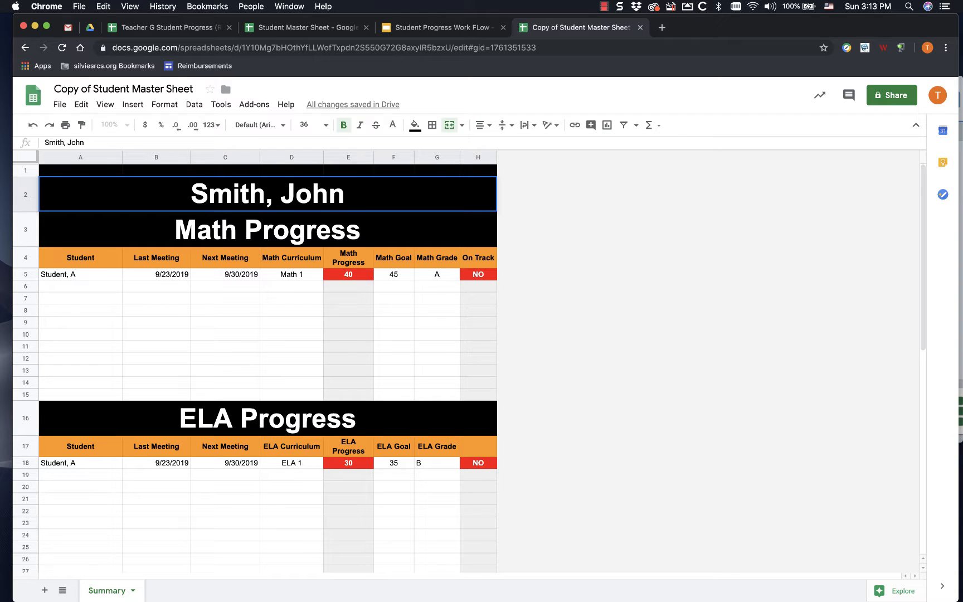
{"action": "key", "text": "Return"}
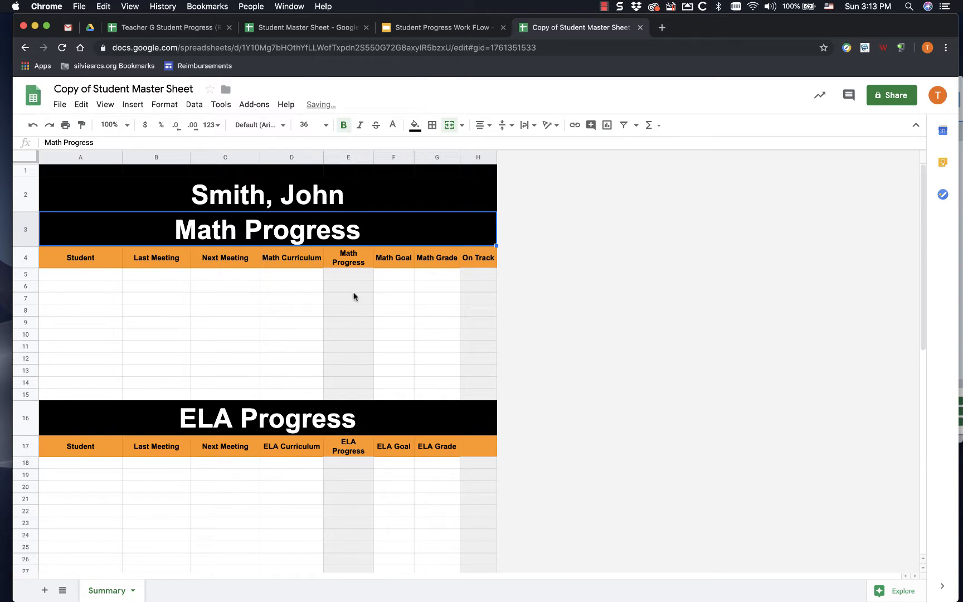
Hide row 1 containing the spreadsheet link, and check the Student Spreadsheets instructions in the workflow slides.
{"action": "left_click", "coordinate": [27, 170]}
{"action": "right_click", "coordinate": [27, 170]}
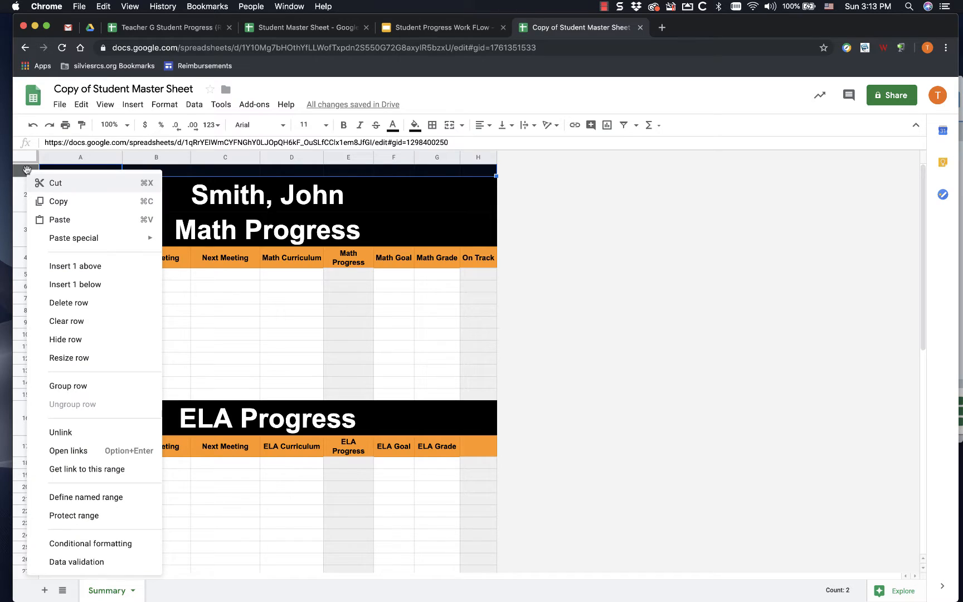
{"action": "left_click", "coordinate": [78, 339]}
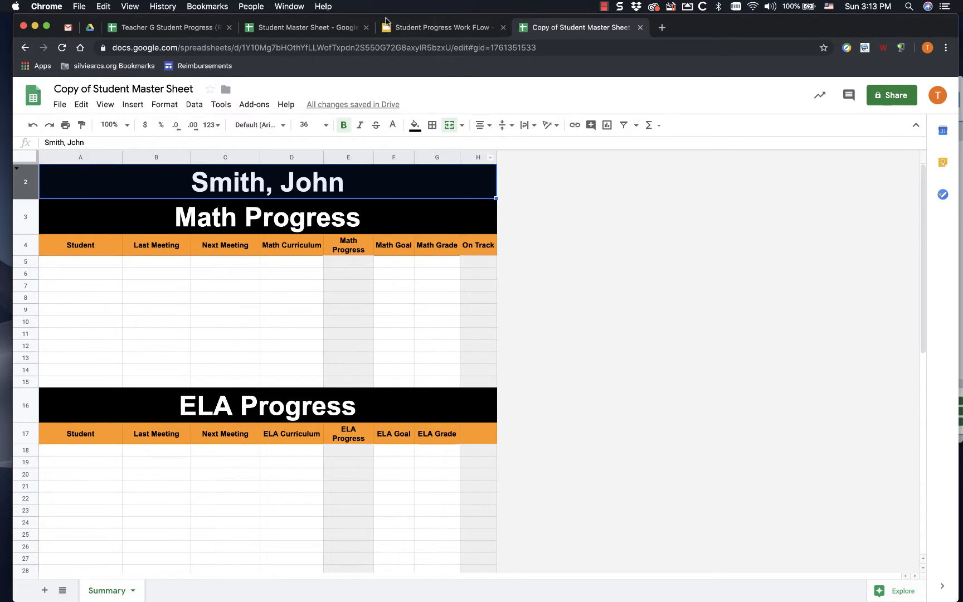
{"action": "left_click", "coordinate": [427, 30]}
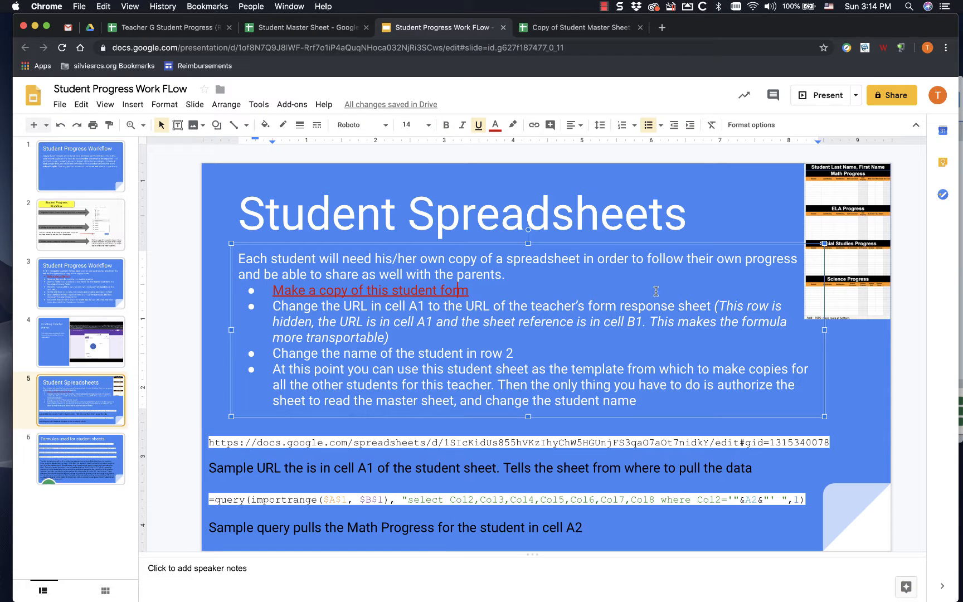
{"action": "left_click", "coordinate": [744, 220]}
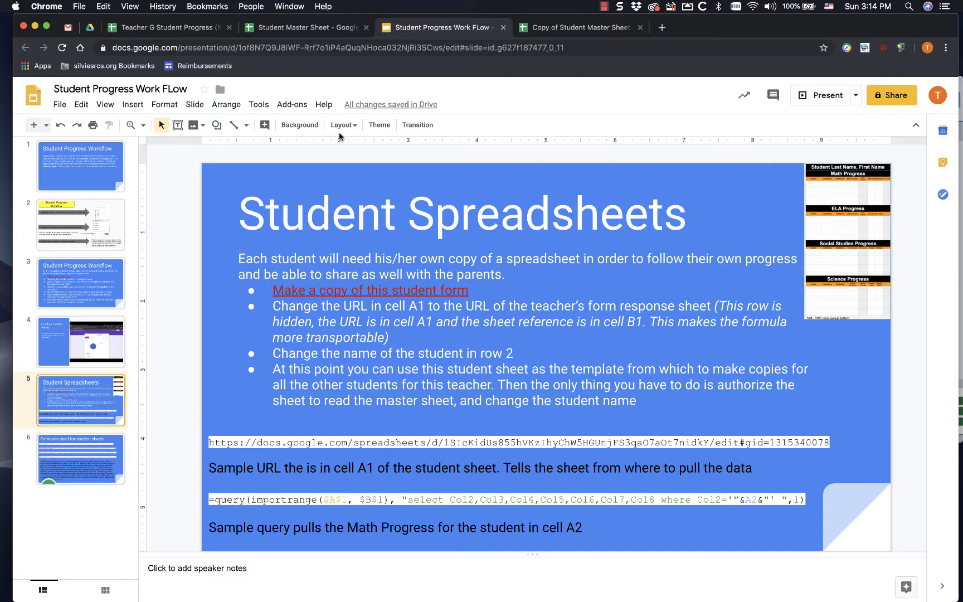
Move Copy of Student Master Sheet into the Teacher G folder inside Student Progress and check that folder in Drive.
{"action": "left_click", "coordinate": [568, 31]}
{"action": "left_click", "coordinate": [226, 91]}
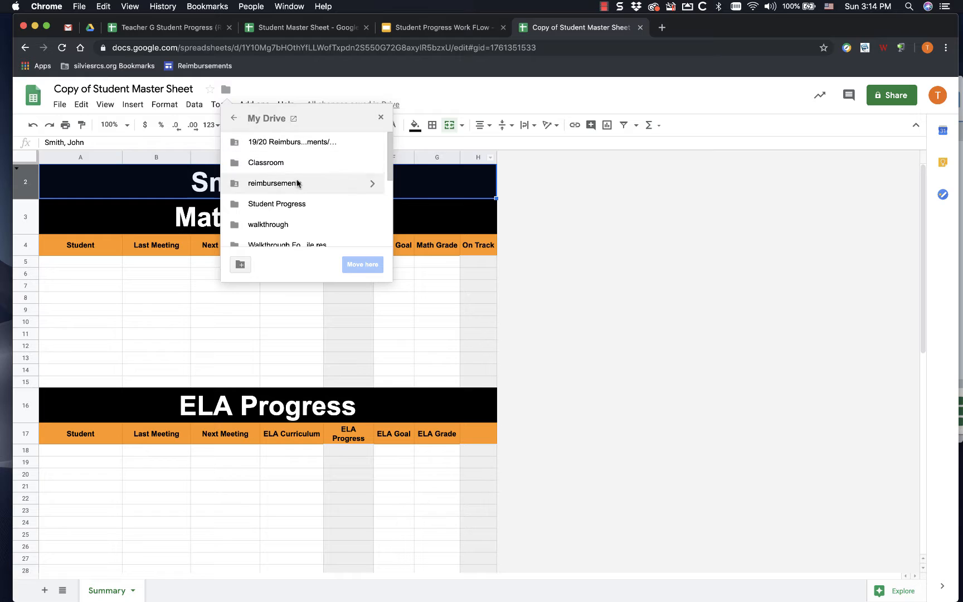
{"action": "left_click", "coordinate": [372, 204]}
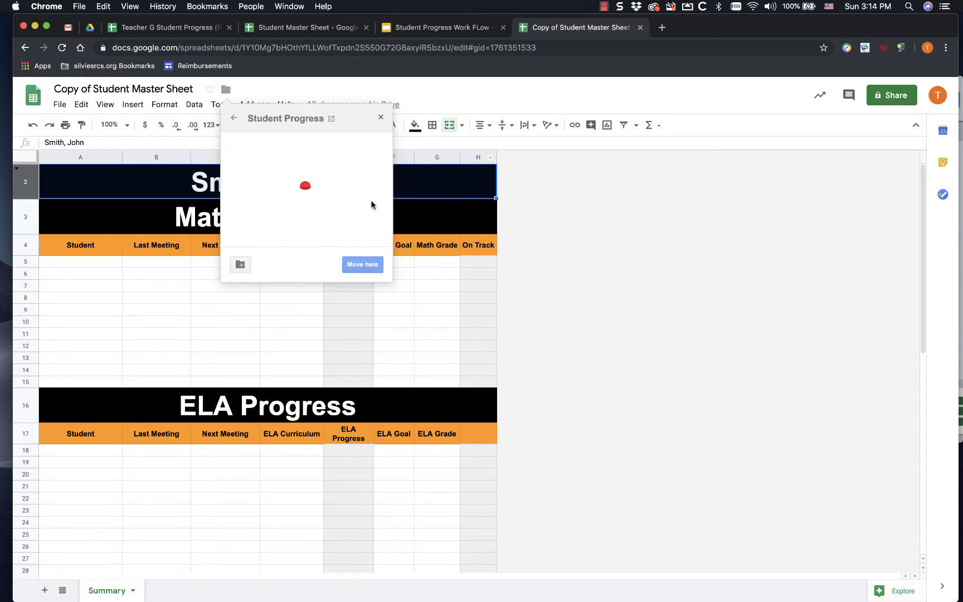
{"action": "scroll", "coordinate": [333, 223], "scroll_direction": "down", "scroll_amount": 4}
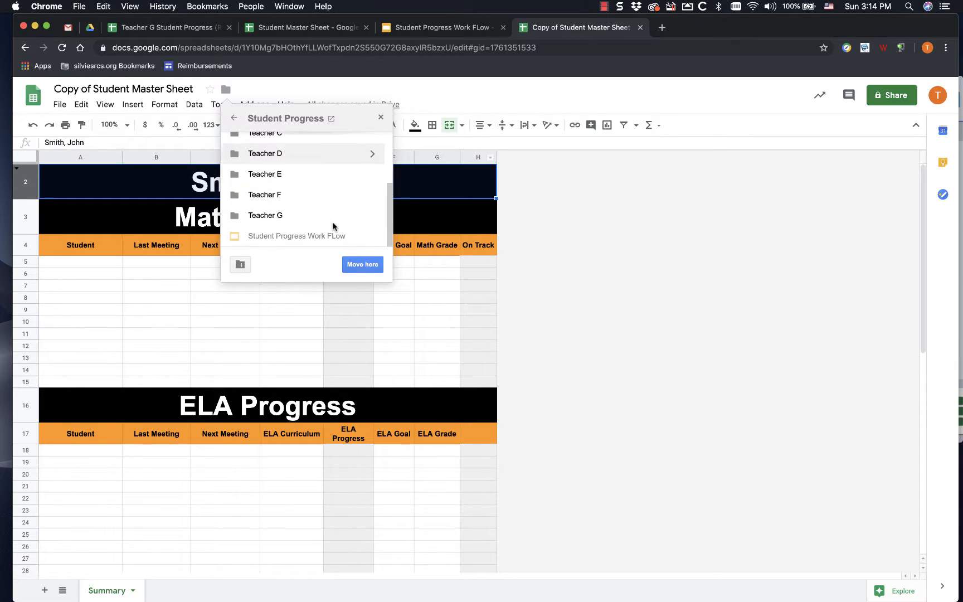
{"action": "left_click", "coordinate": [300, 216]}
{"action": "left_click", "coordinate": [367, 262]}
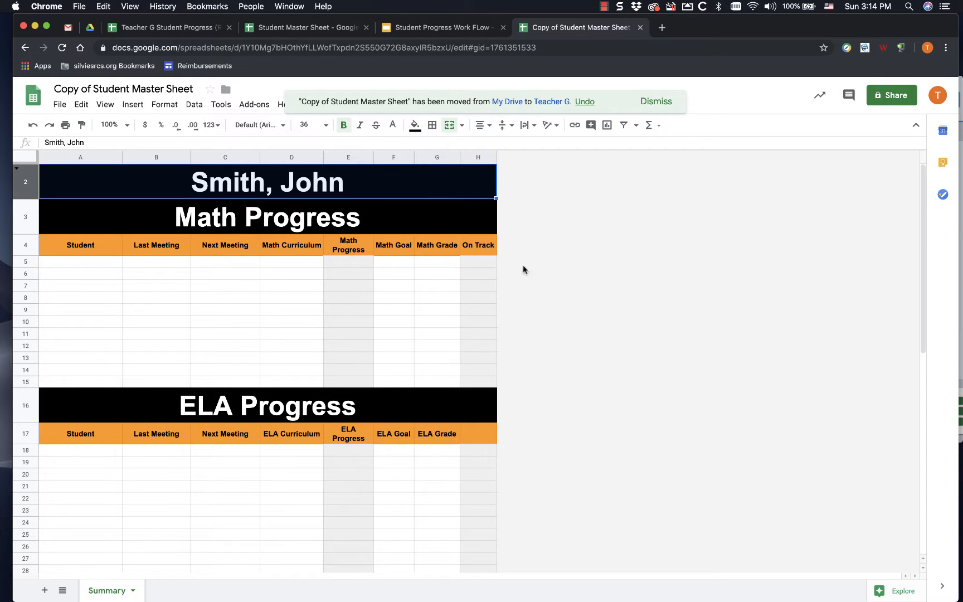
{"action": "left_click", "coordinate": [89, 27]}
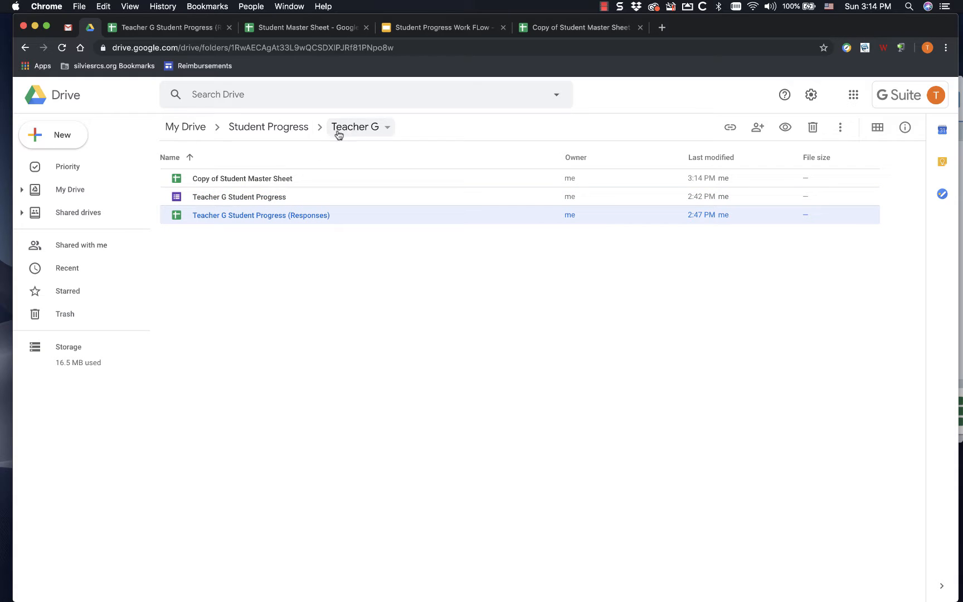
{"action": "left_click", "coordinate": [292, 290]}
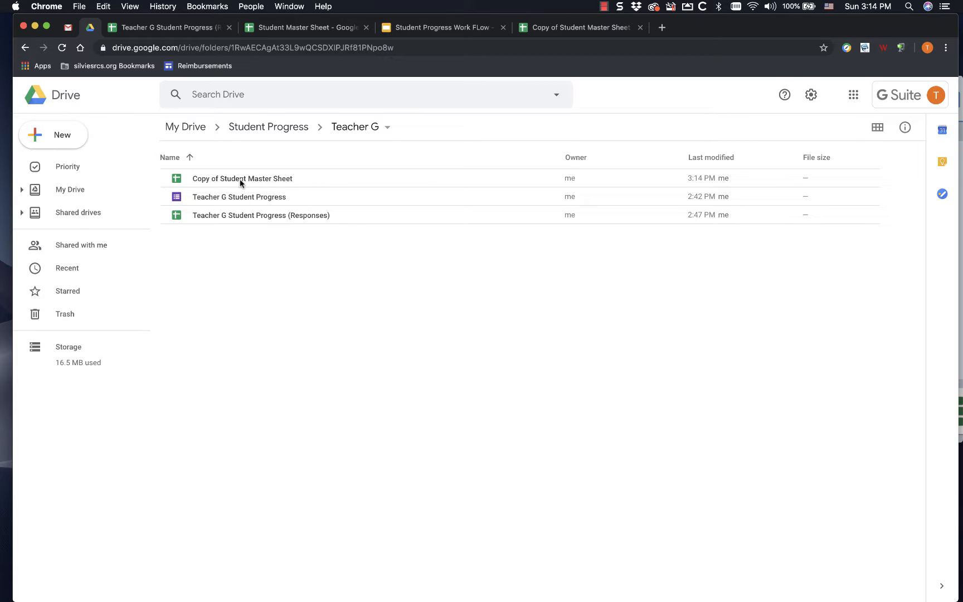
Rename Copy of Student Master Sheet to the student's last and first name, and check the Teacher G folder in Drive.
{"action": "left_click", "coordinate": [557, 28]}
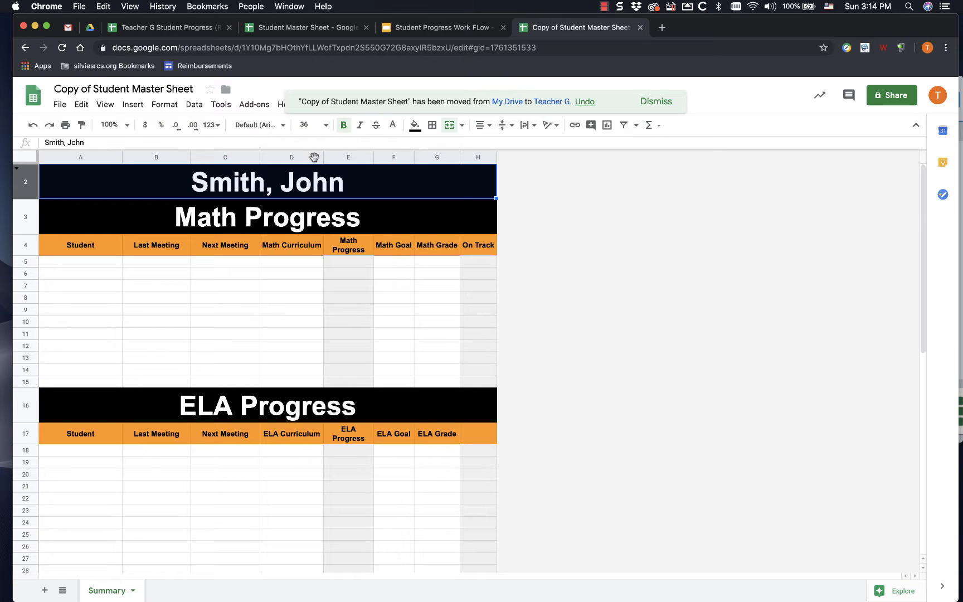
{"action": "double_click", "coordinate": [106, 88]}
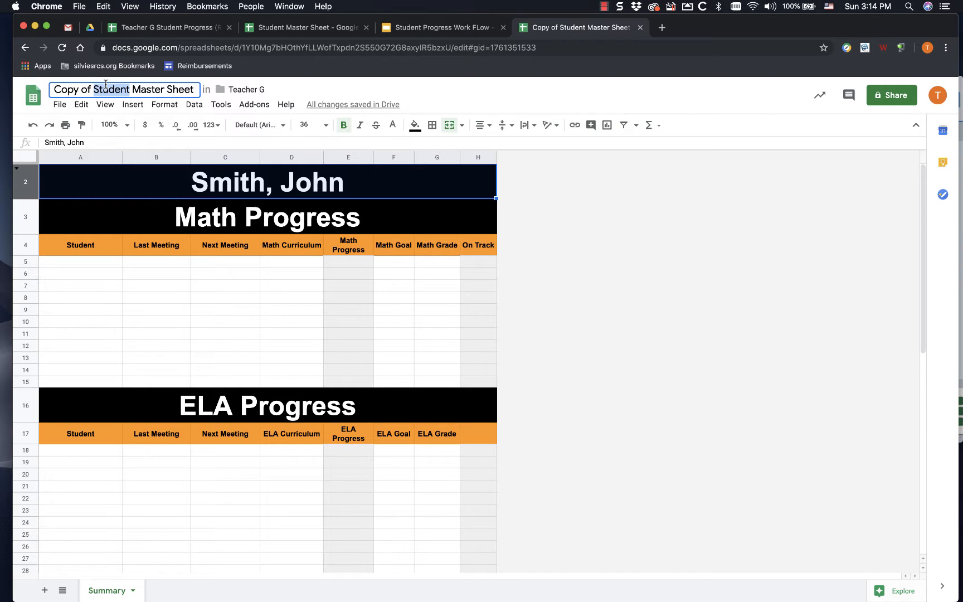
{"action": "double_click", "coordinate": [156, 90]}
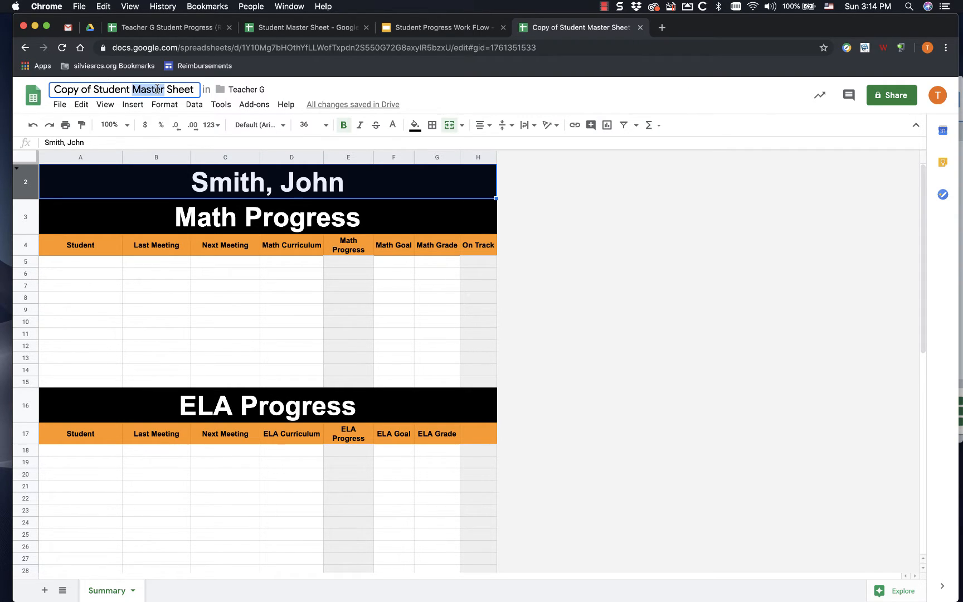
{"action": "left_click_drag", "start_coordinate": [57, 89], "coordinate": [212, 101]}
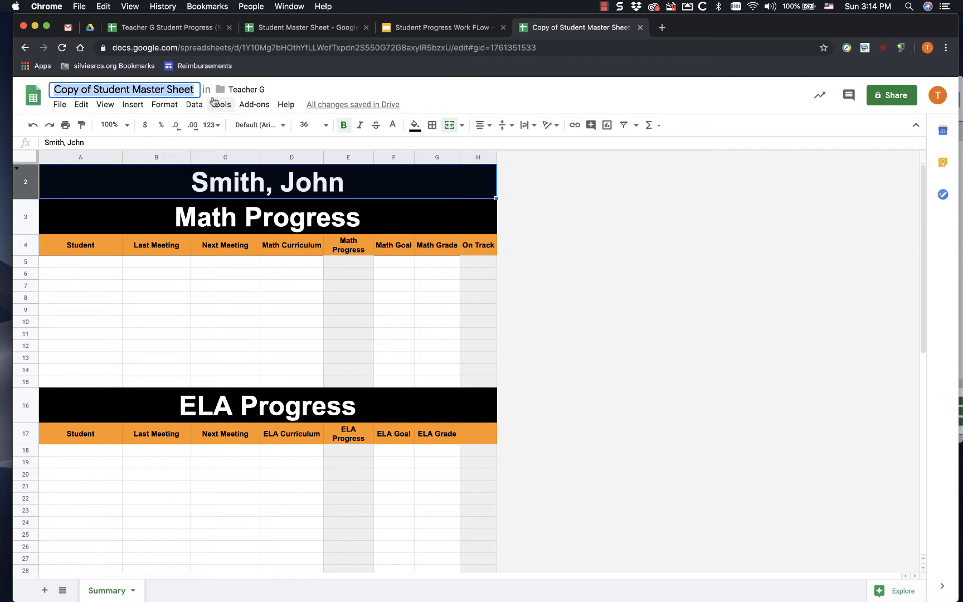
{"action": "type", "text": "Smith"}
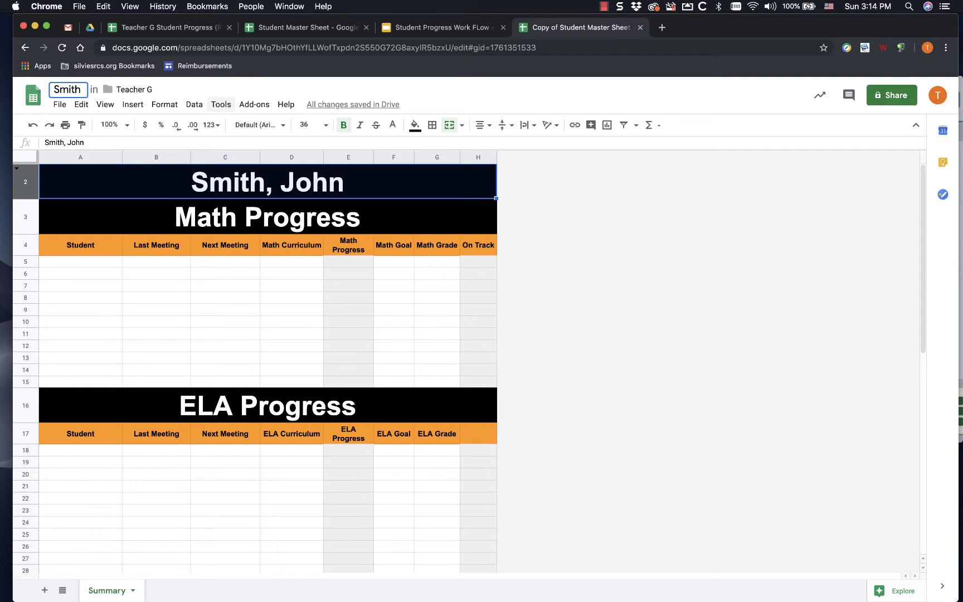
{"action": "type", "text": ", John"}
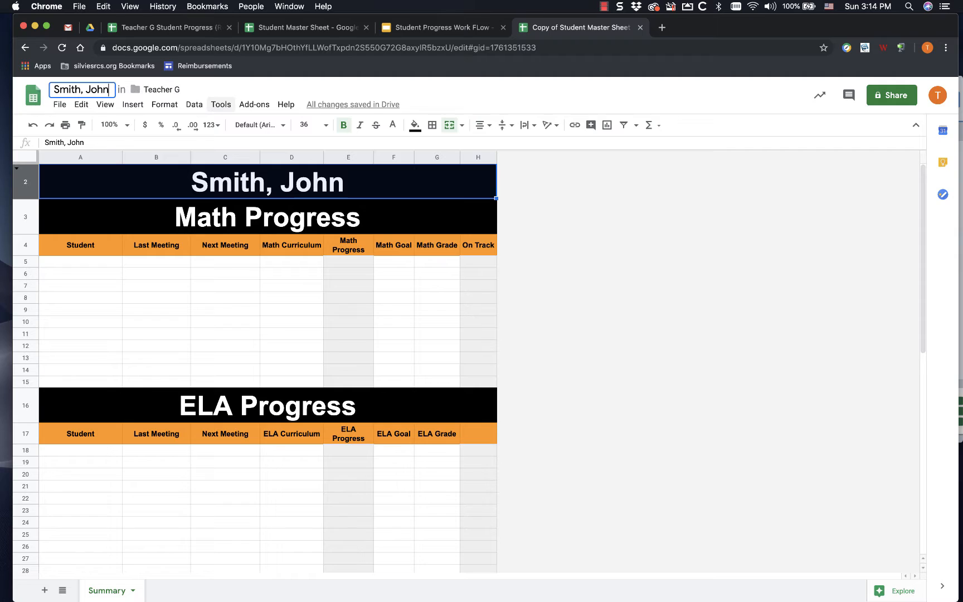
{"action": "key", "text": "Return"}
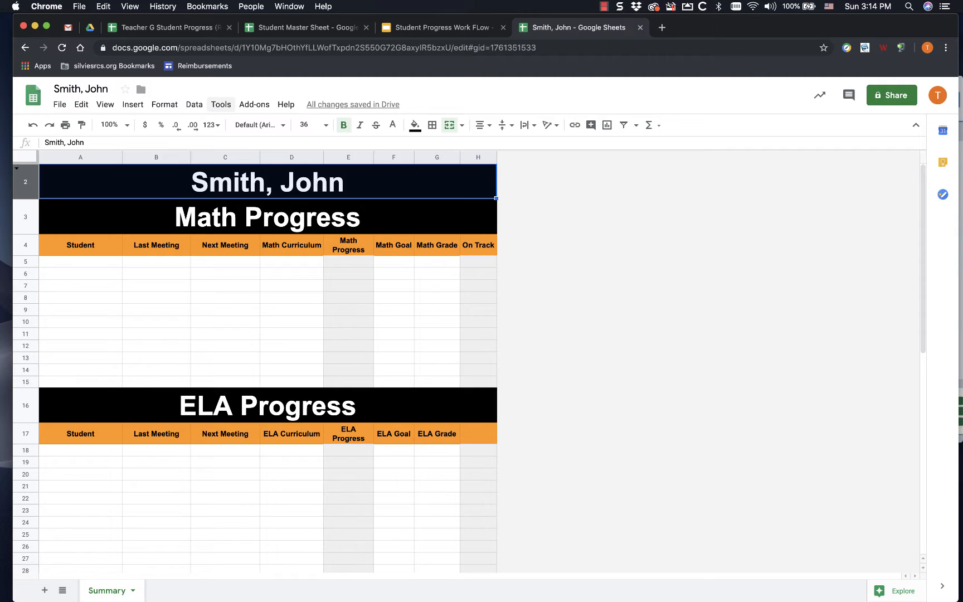
{"action": "left_click", "coordinate": [89, 29]}
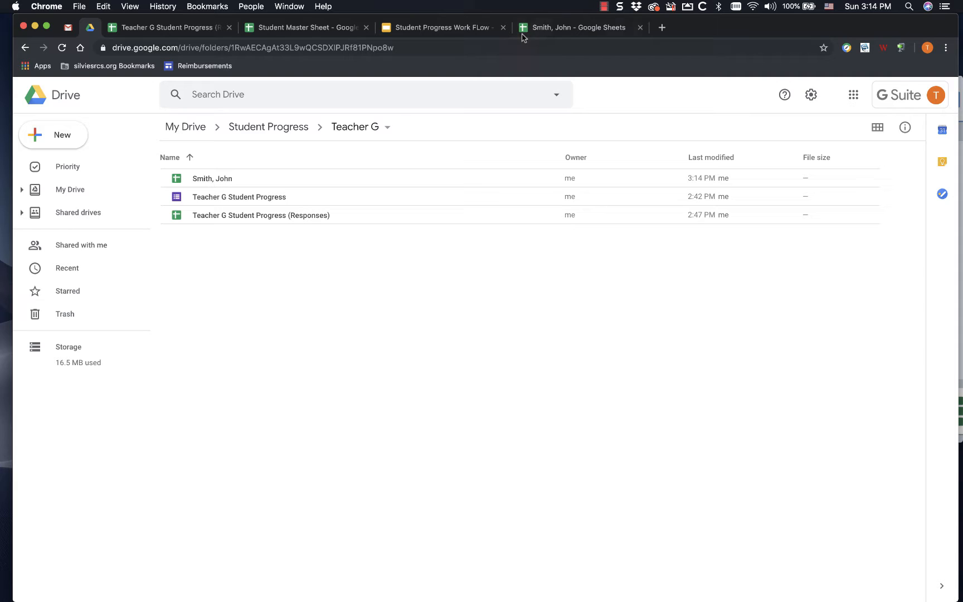
Make a copy of the finished student sheet named "Student, A" in the Teacher G folder.
{"action": "left_click", "coordinate": [578, 28]}
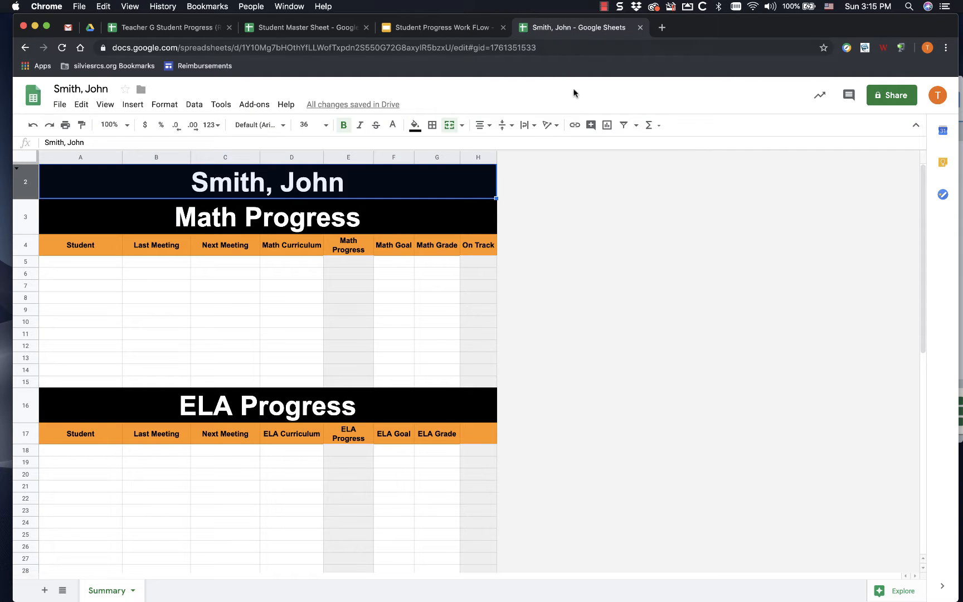
{"action": "left_click", "coordinate": [60, 104]}
{"action": "left_click", "coordinate": [111, 210]}
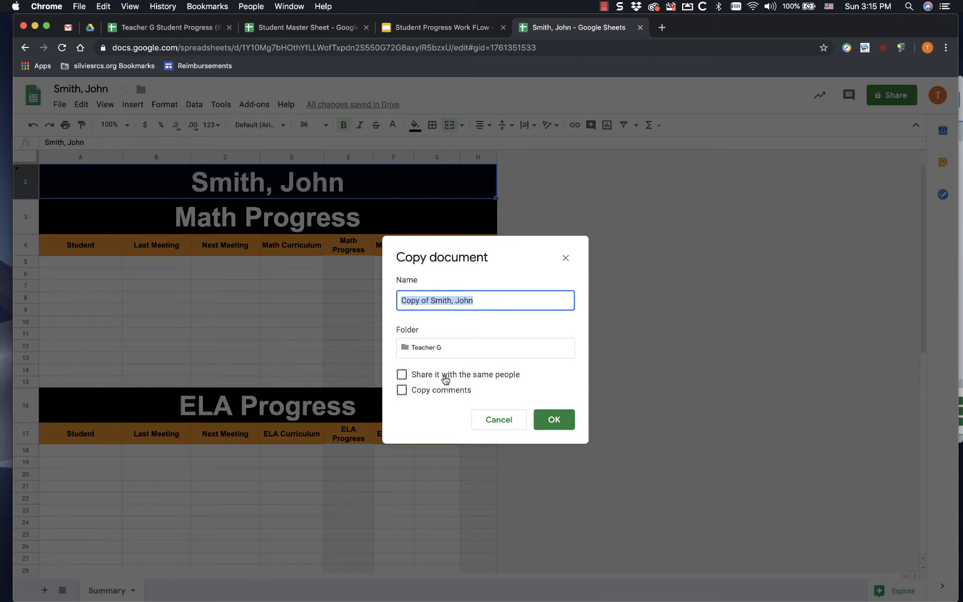
{"action": "type", "text": "Student, A"}
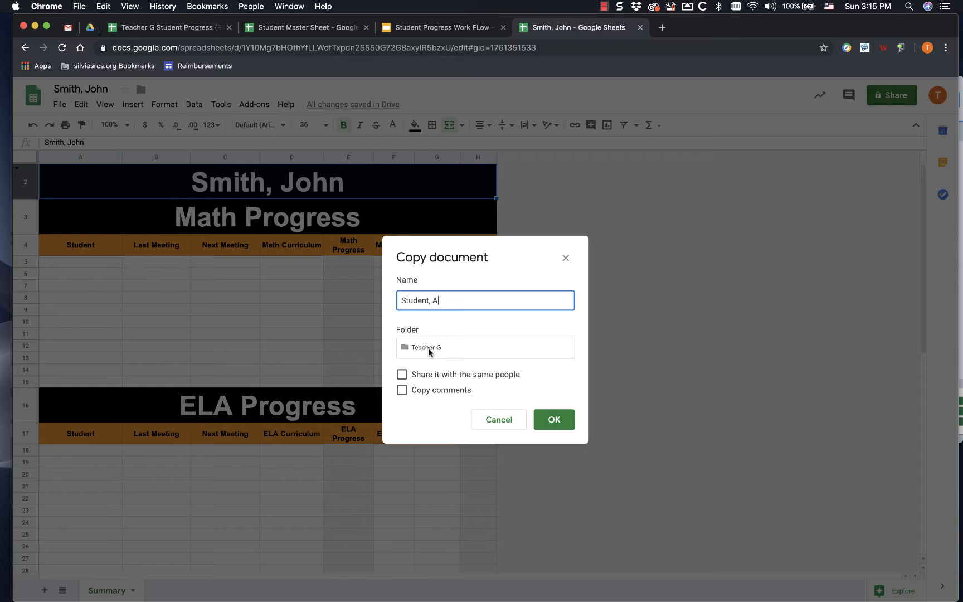
{"action": "left_click", "coordinate": [555, 420]}
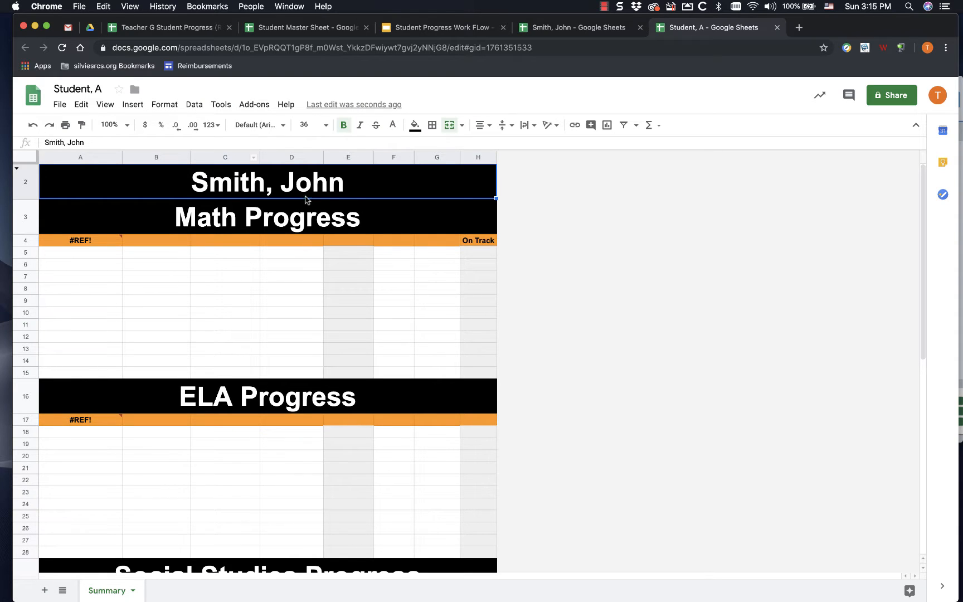
Change the first name in row 2 of the Student, A sheet to A and allow access to the linked response spreadsheet.
{"action": "double_click", "coordinate": [319, 181]}
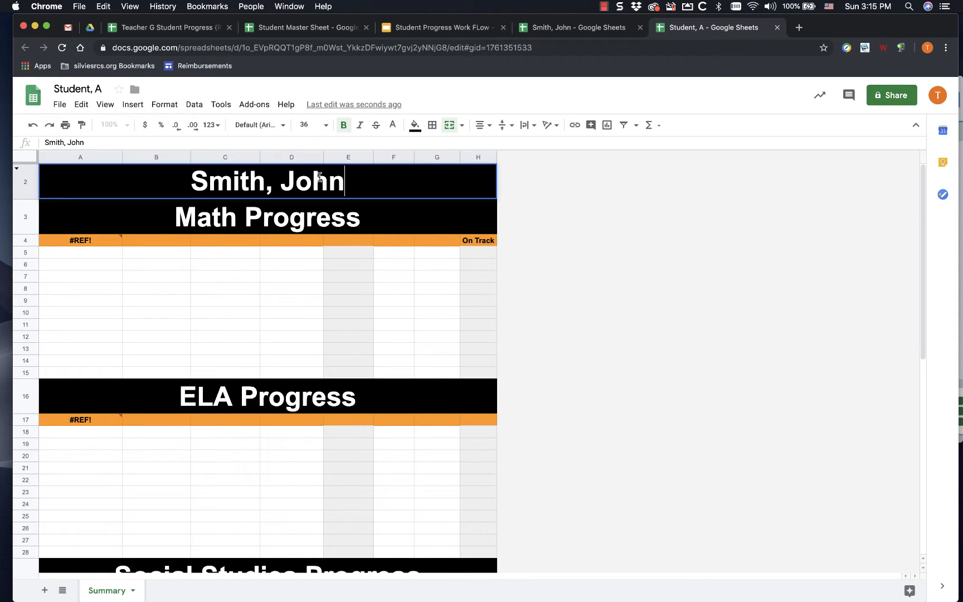
{"action": "key", "text": "BackSpace"}
{"action": "key", "text": "BackSpace"}
{"action": "key", "text": "BackSpace"}
{"action": "key", "text": "BackSpace"}
{"action": "type", "text": "A"}
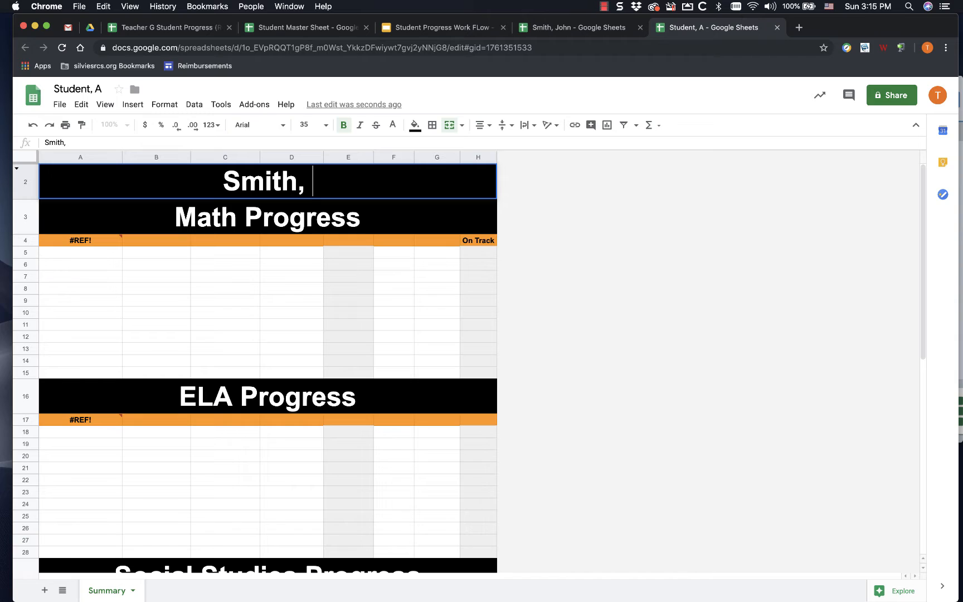
{"action": "key", "text": "Return"}
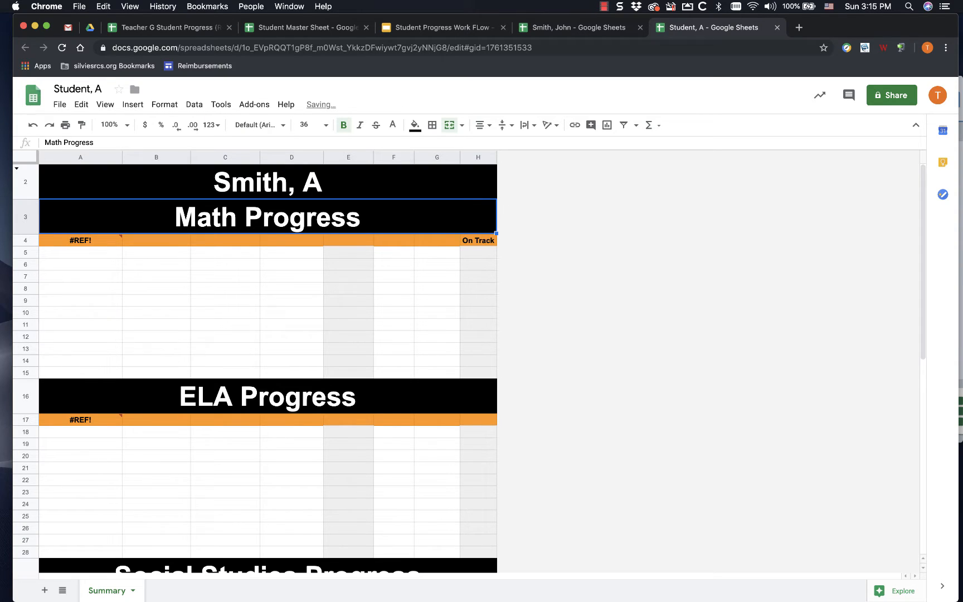
{"action": "mouse_move", "coordinate": [104, 239]}
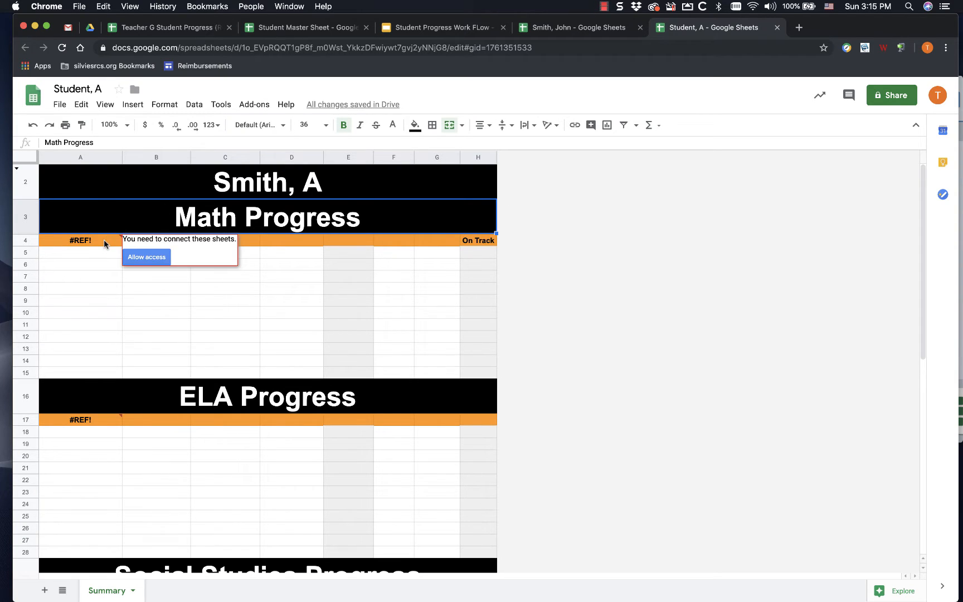
{"action": "left_click", "coordinate": [142, 258]}
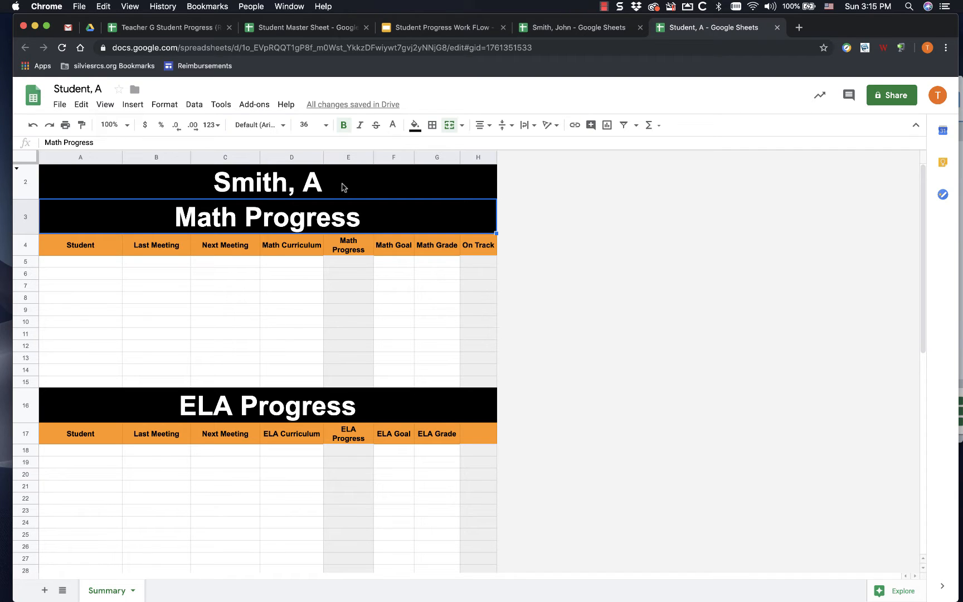
Replace the last name in row 2 with Student, and check the Student Spreadsheets instructions in the workflow slides.
{"action": "double_click", "coordinate": [280, 186]}
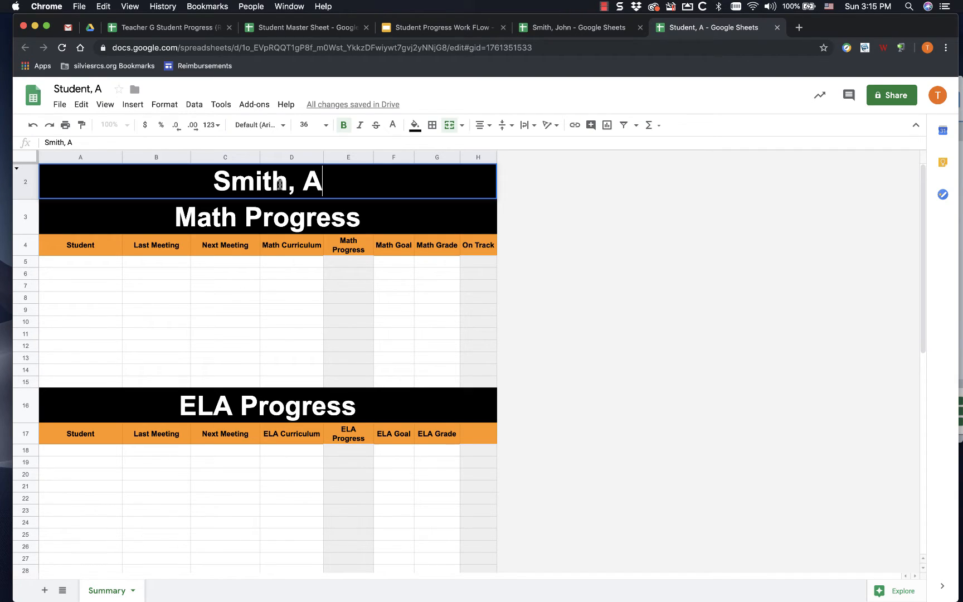
{"action": "left_click", "coordinate": [285, 186]}
{"action": "key", "text": "BackSpace"}
{"action": "key", "text": "BackSpace"}
{"action": "key", "text": "BackSpace"}
{"action": "key", "text": "BackSpace"}
{"action": "key", "text": "BackSpace"}
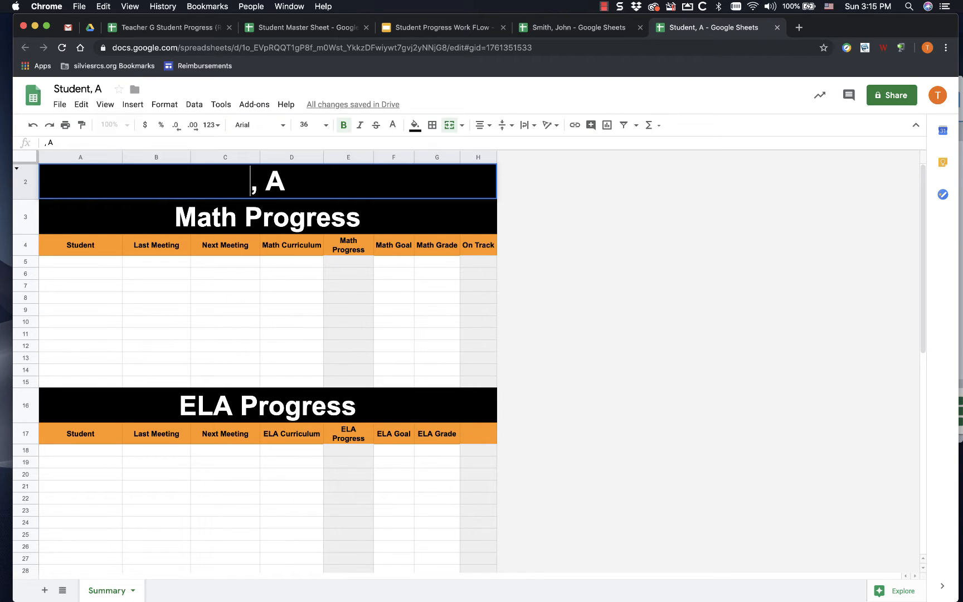
{"action": "type", "text": "Student"}
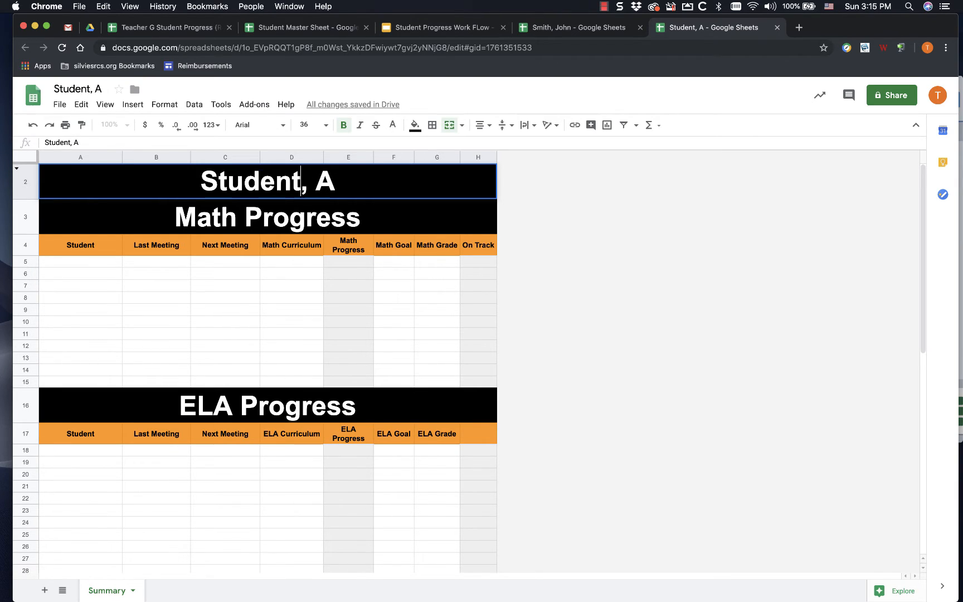
{"action": "key", "text": "Return"}
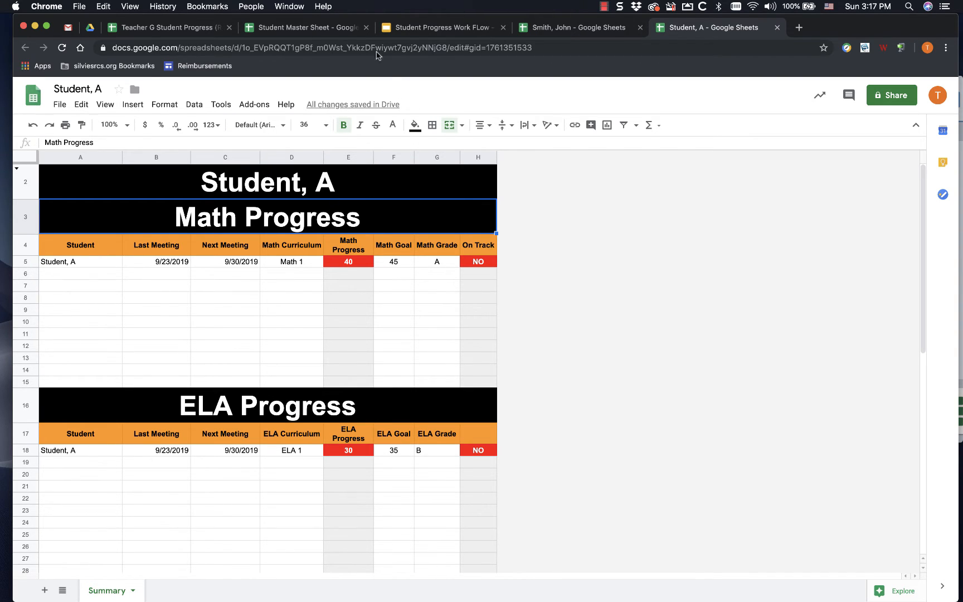
{"action": "left_click", "coordinate": [449, 29]}
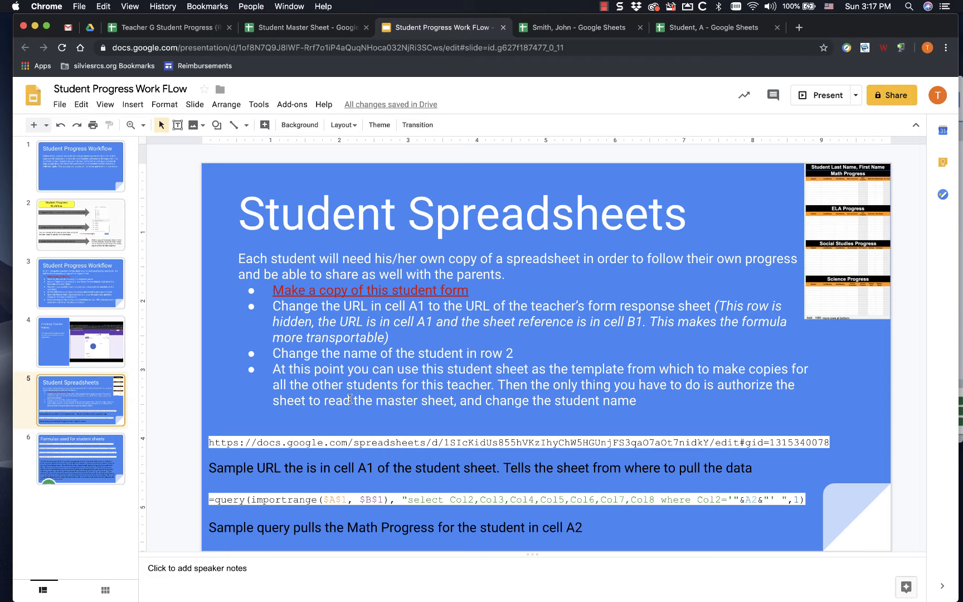